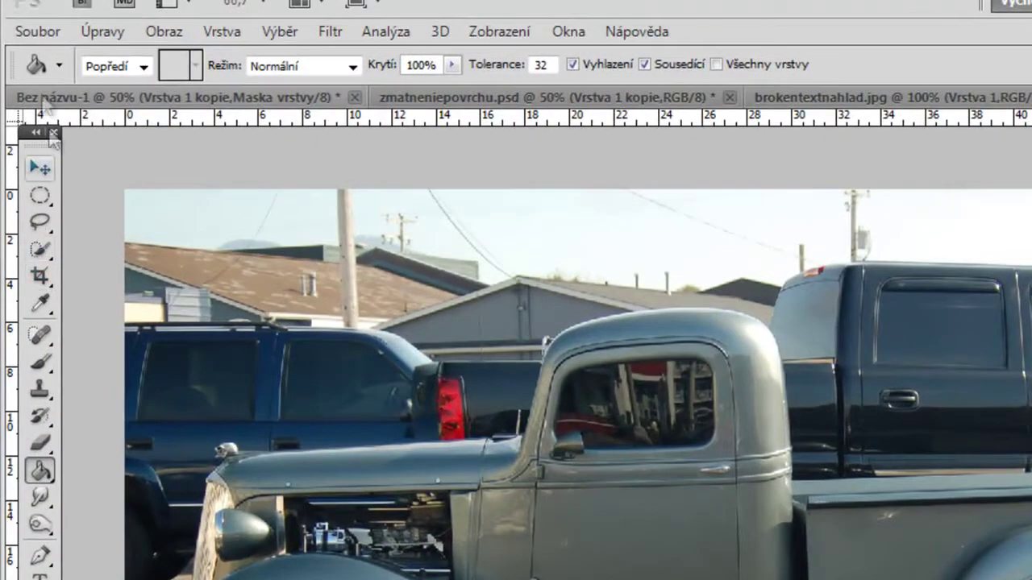
Step: Bring up the Soubor (File) menu and point to Otevřít... for the truck photo
left_click(37, 32)
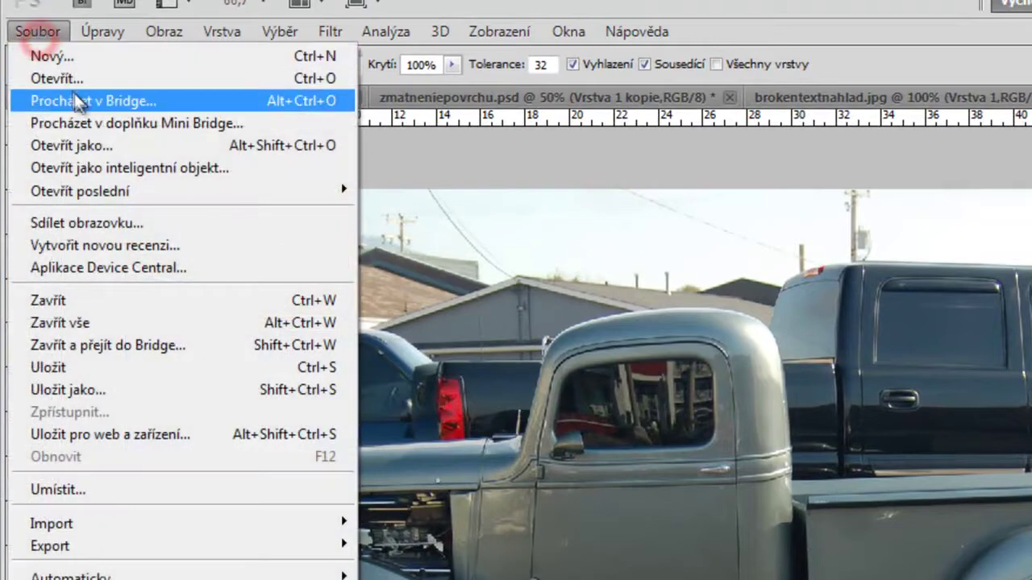
left_click(72, 78)
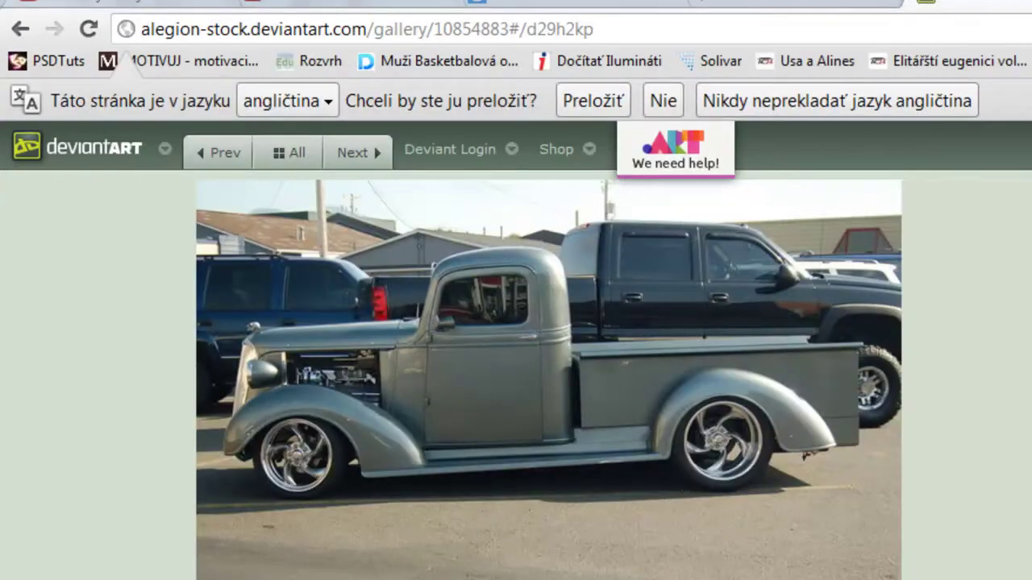
Step: Bring up the save options on the DeviantArt truck stock photo twice, dismissing them each time
right_click(516, 369)
left_click(966, 282)
right_click(606, 475)
left_click(930, 262)
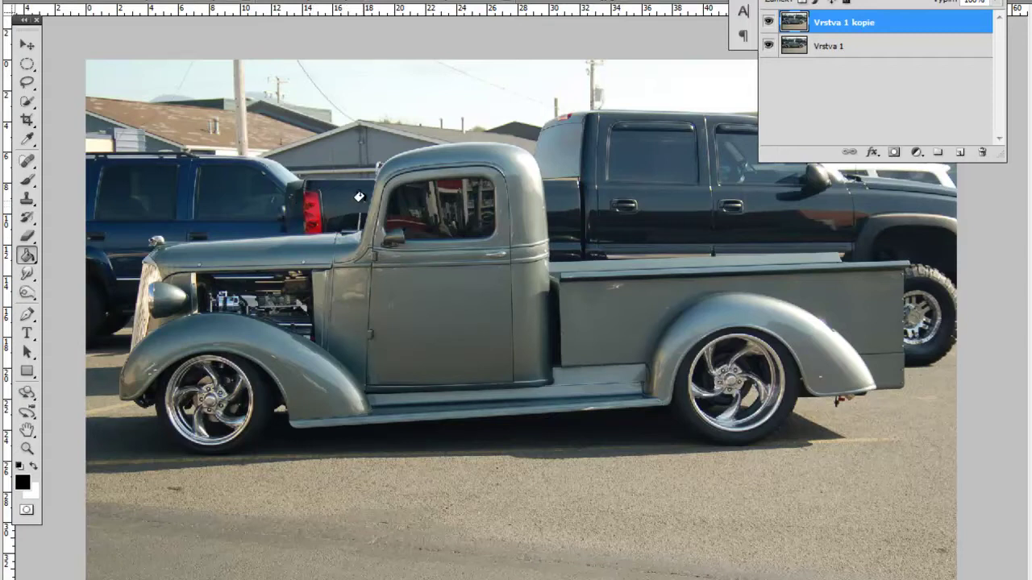
Step: With the Move tool active, select the Vrstva 1 kopie layer
left_click(27, 44)
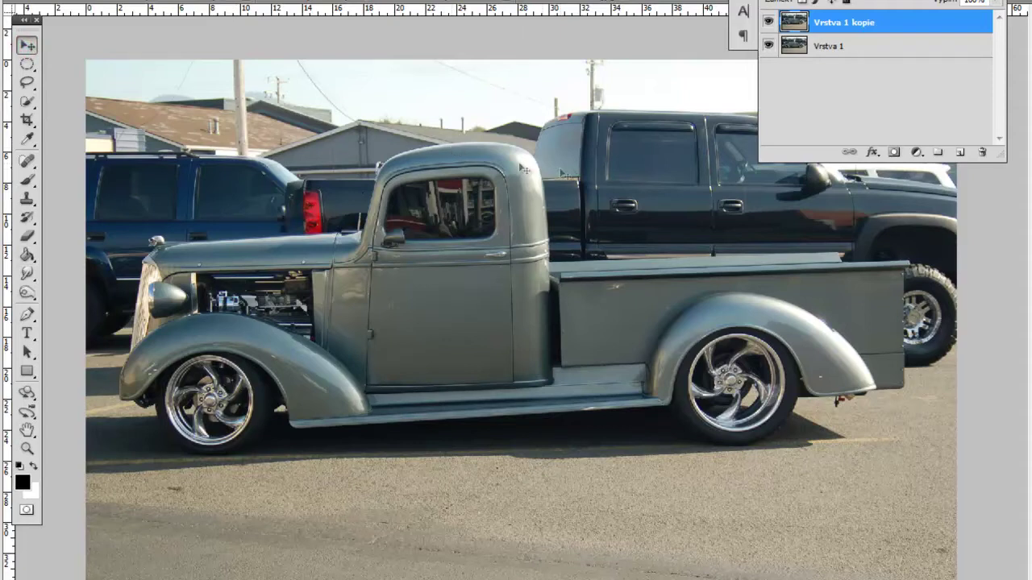
left_click(884, 48)
left_click(884, 27)
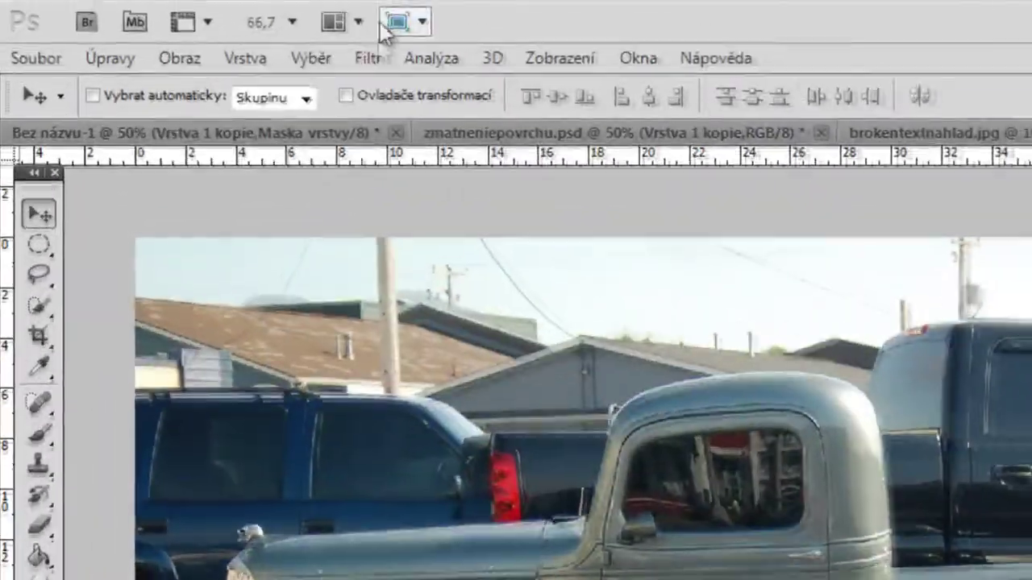
Step: Apply the Horní propust (High Pass) filter with radius 13,0 to the layer
left_click(370, 58)
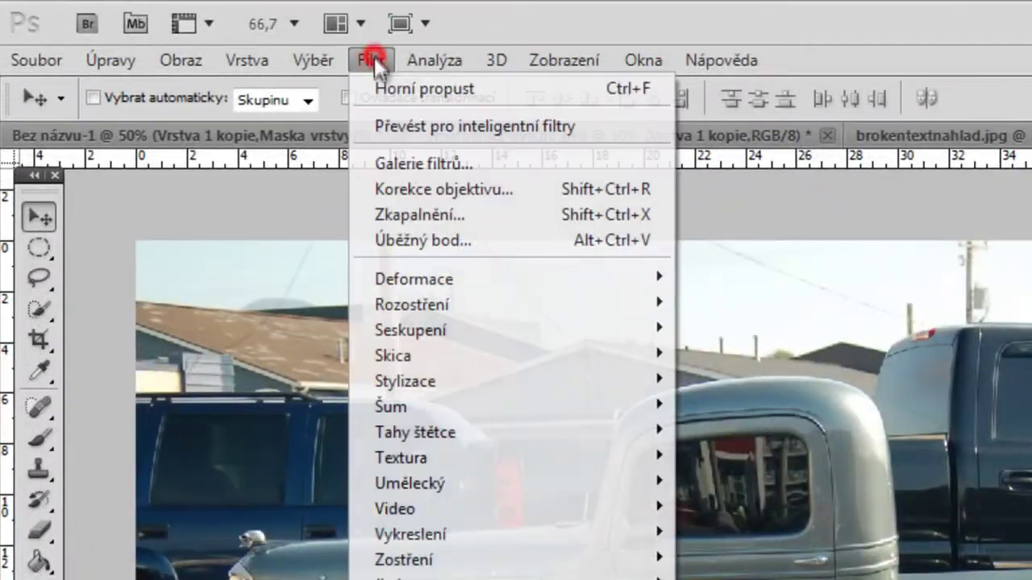
mouse_move(103, 435)
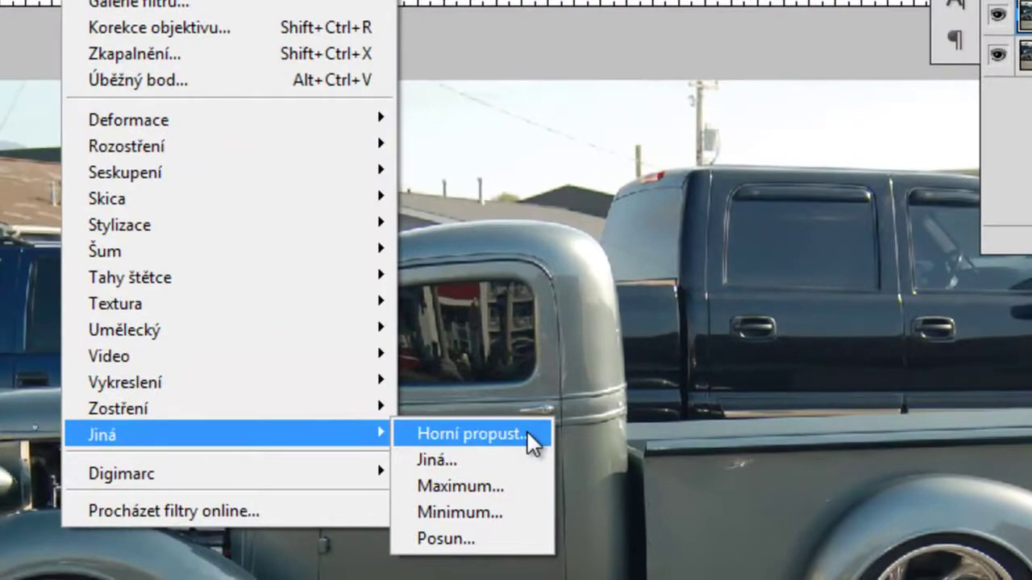
left_click(528, 434)
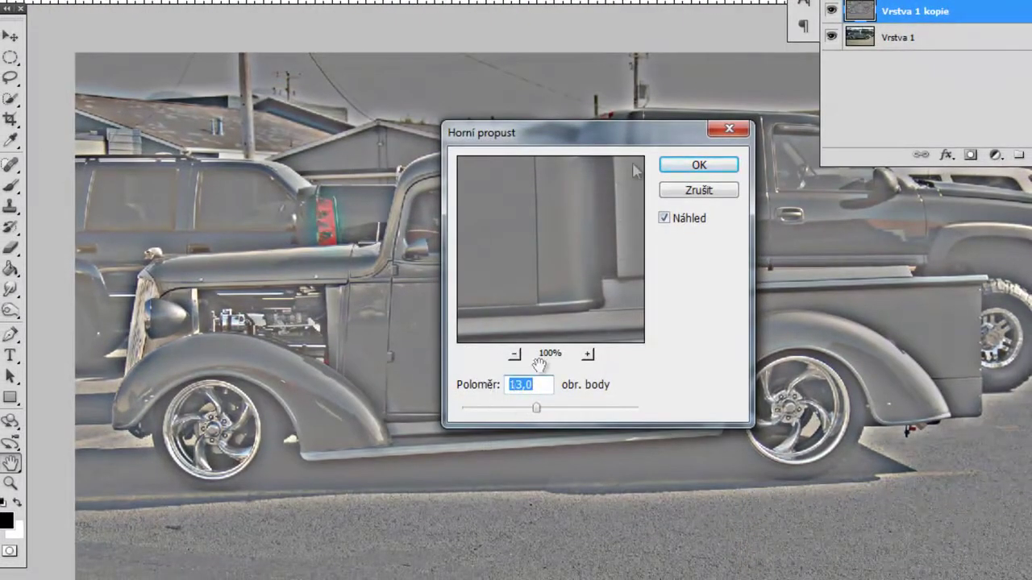
mouse_move(624, 142)
left_mouse_down()
mouse_move(623, 466)
mouse_move(605, 379)
left_mouse_up()
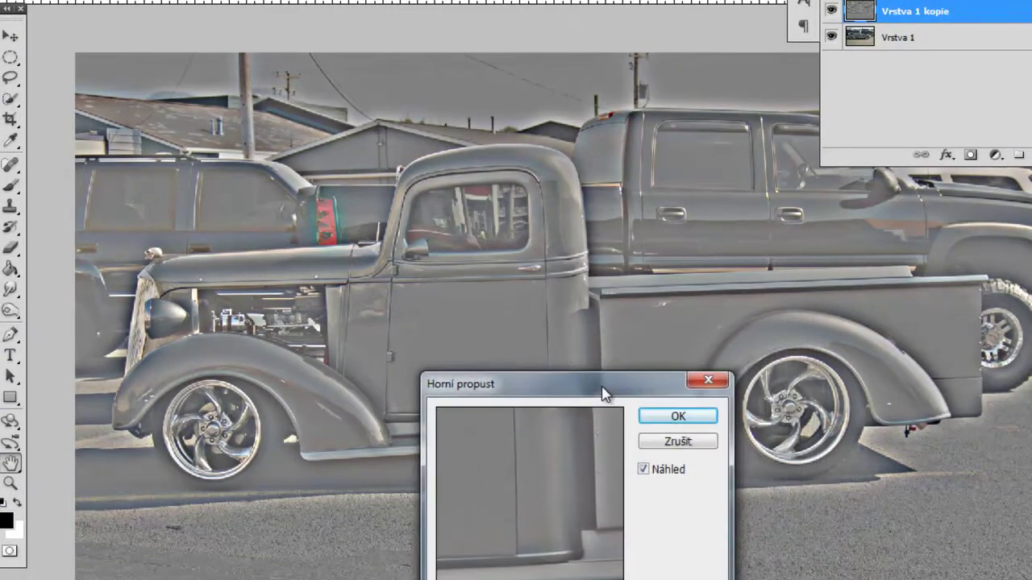
mouse_move(606, 379)
left_mouse_down()
mouse_move(628, 450)
mouse_move(608, 468)
mouse_move(585, 233)
left_mouse_up()
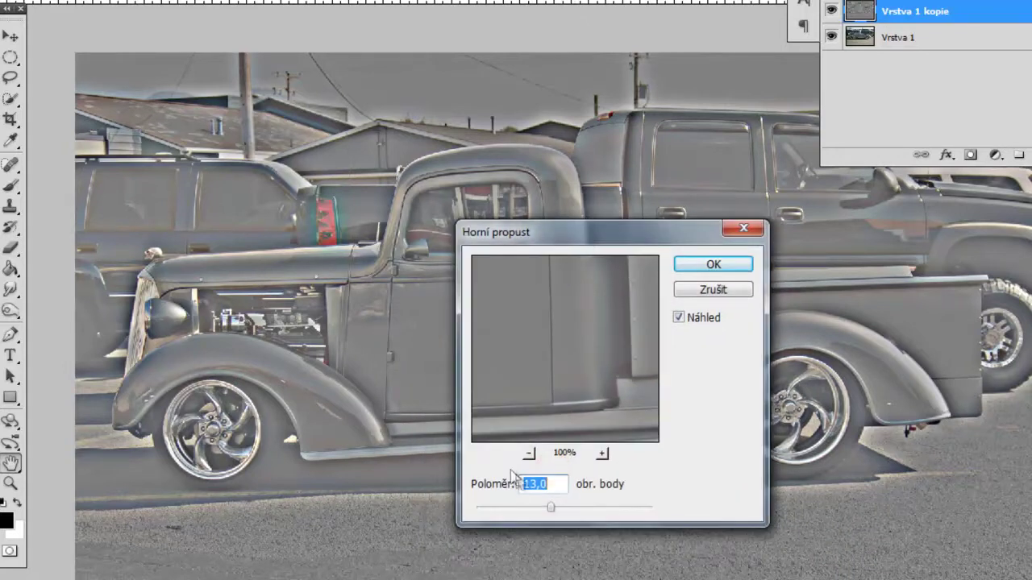
left_click_drag(556, 506, 621, 507)
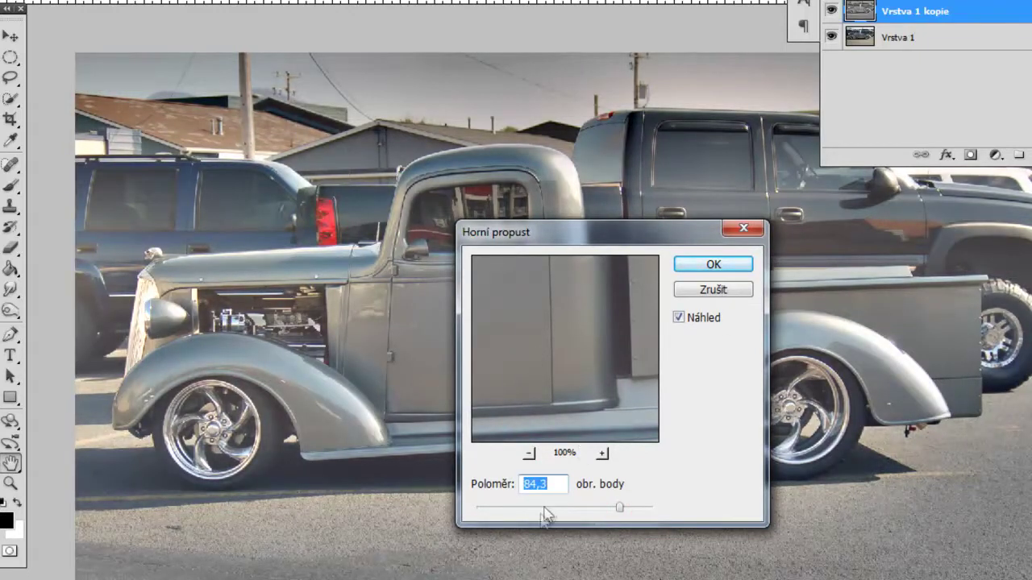
left_click(516, 506)
left_click_drag(532, 510, 554, 508)
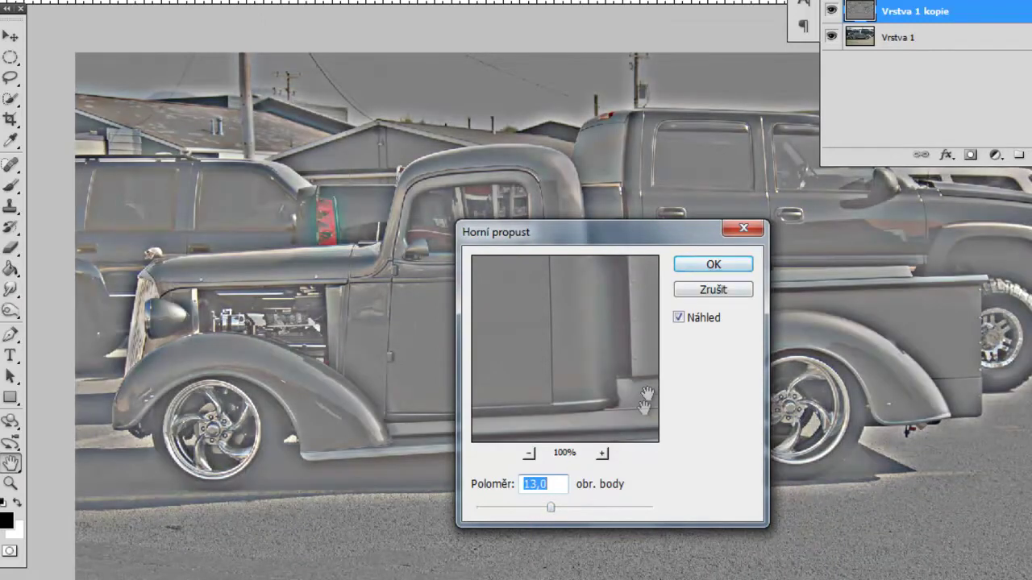
left_click(701, 266)
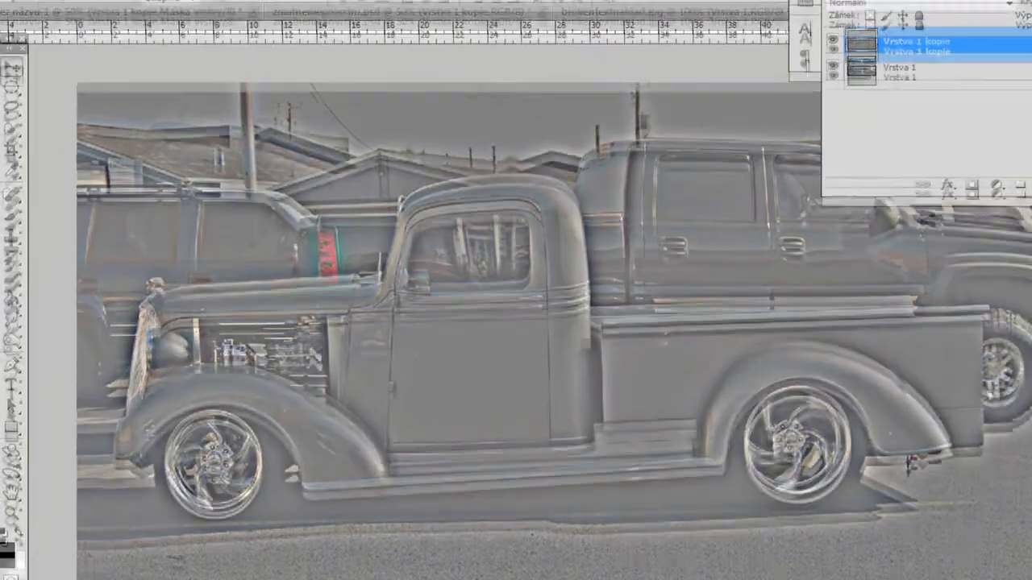
Step: Invert the high-pass layer and set its blend mode to Překrýt (Overlay)
left_click(108, 10)
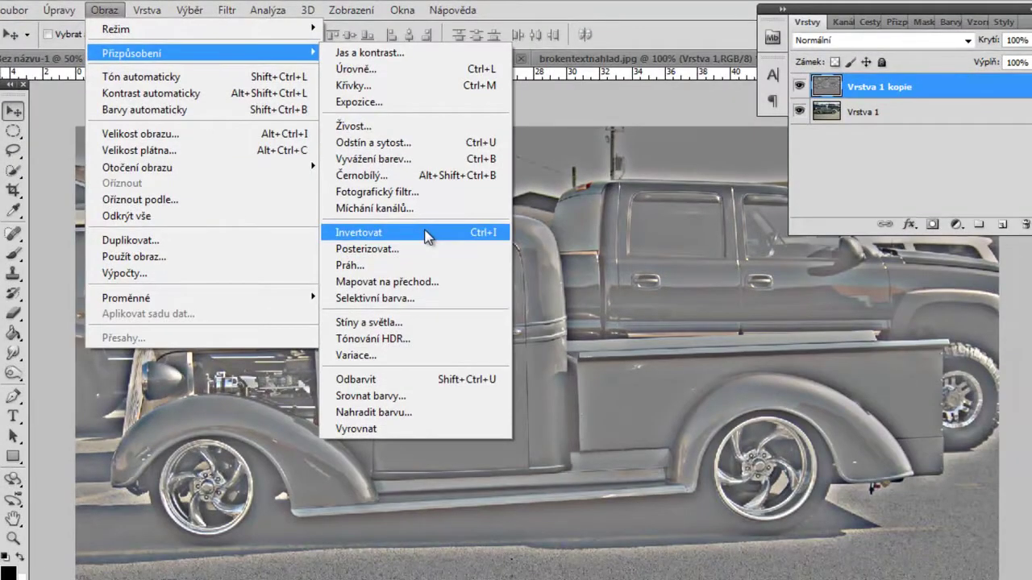
left_click(425, 233)
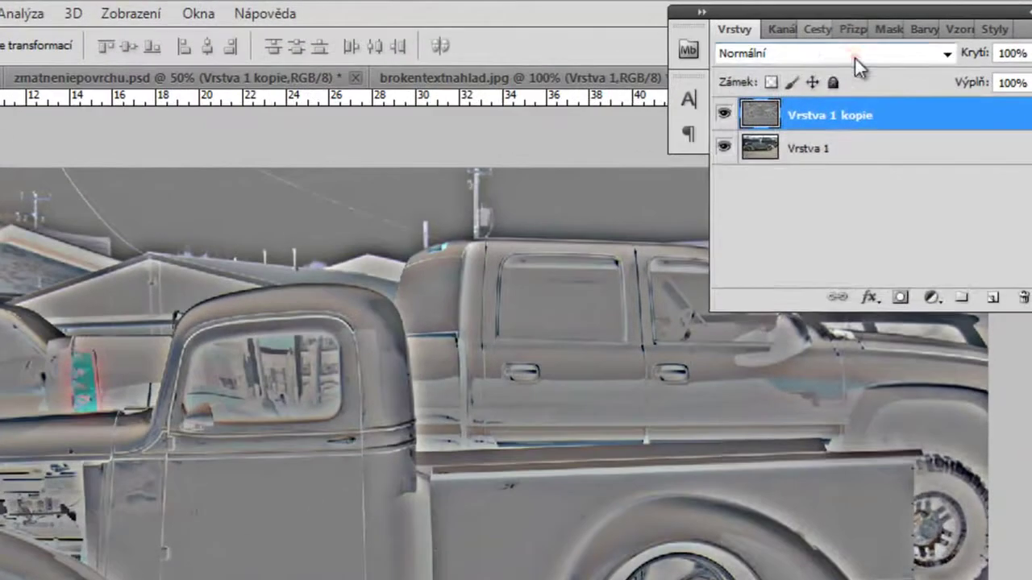
left_click(901, 41)
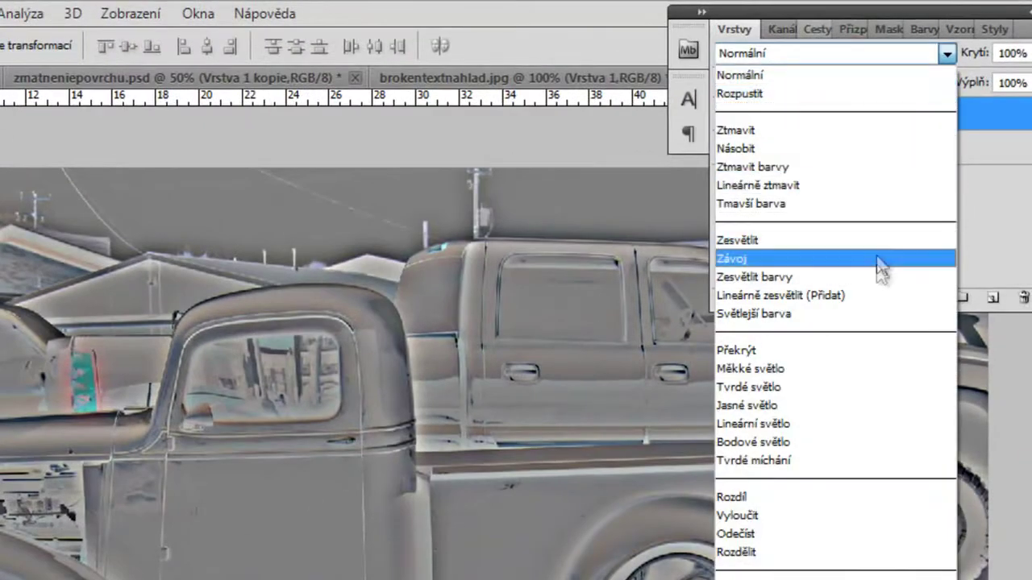
left_click(860, 355)
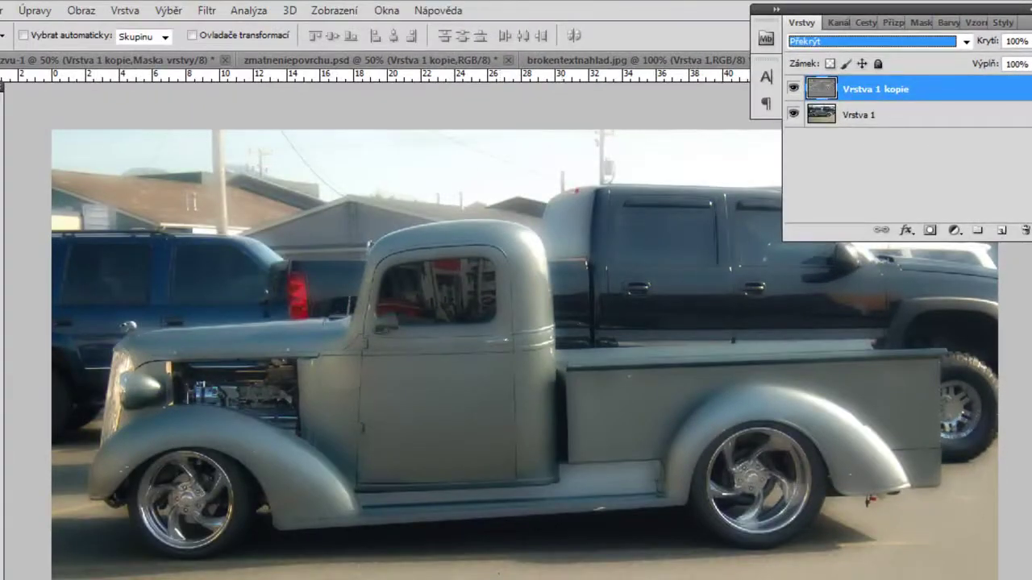
Step: Toggle the layer's visibility to compare, then reselect Vrstva 1 kopie
left_click(794, 89)
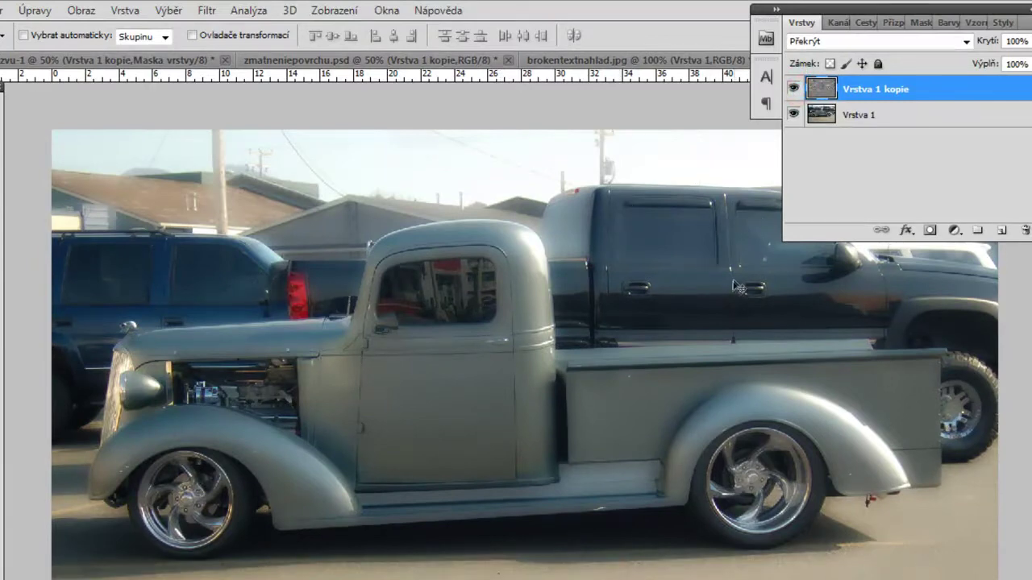
left_click(866, 157)
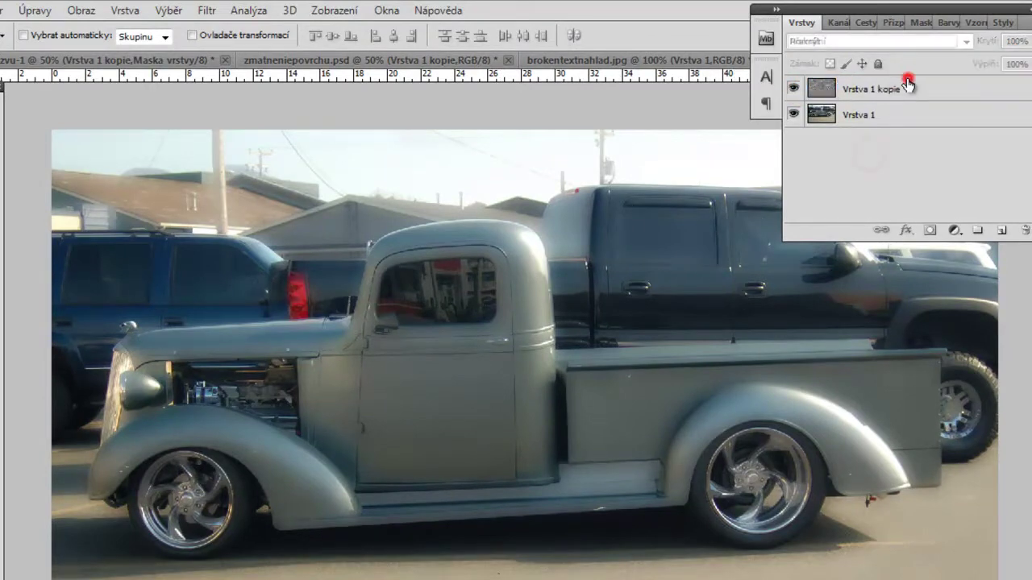
left_click(910, 86)
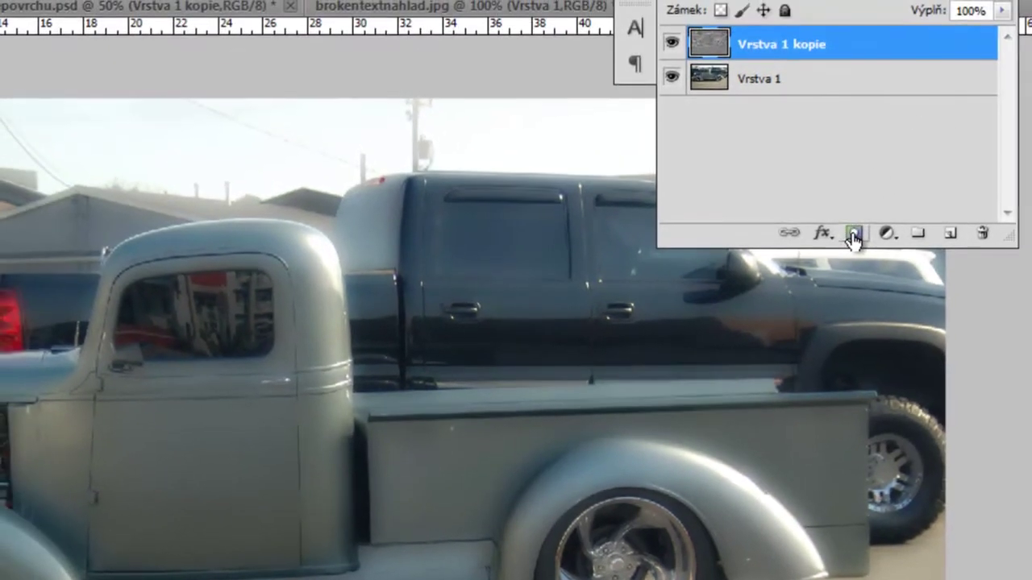
Step: Add a white layer mask to Vrstva 1 kopie and make the mask thumbnail active
left_click(871, 218)
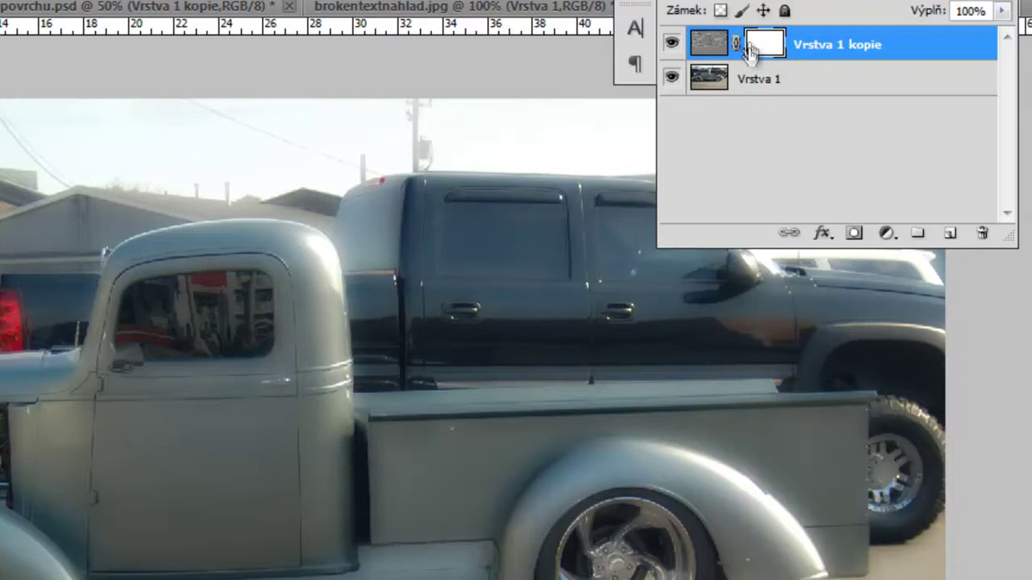
left_click(710, 44)
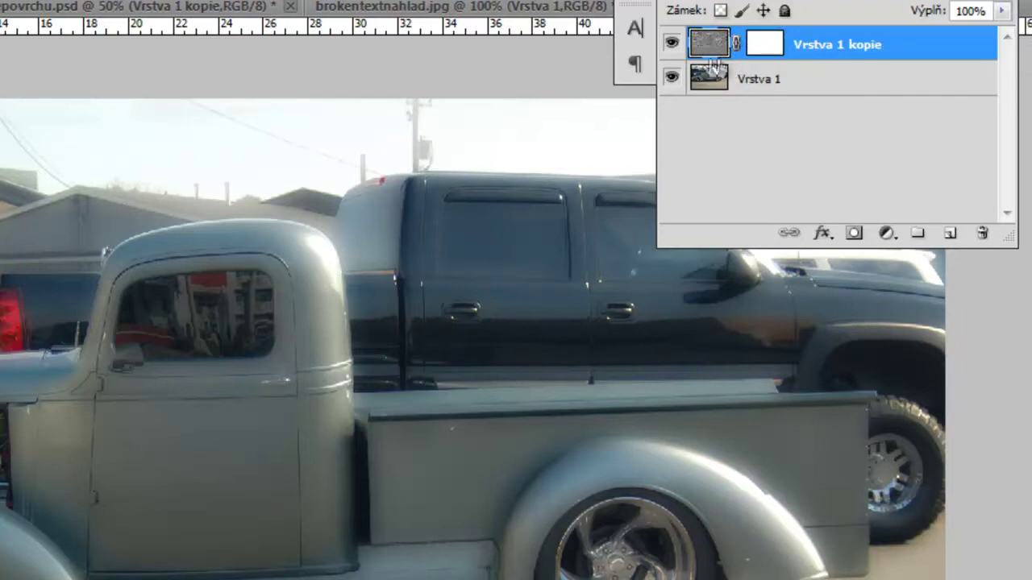
left_click(764, 42)
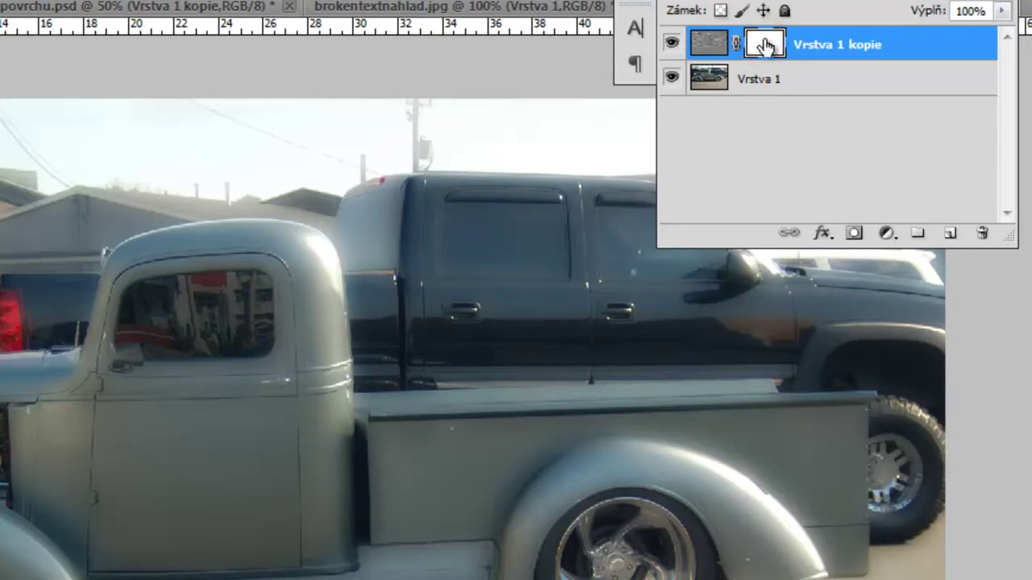
left_click(769, 49)
left_click(693, 42)
left_click(766, 44)
left_click(765, 45)
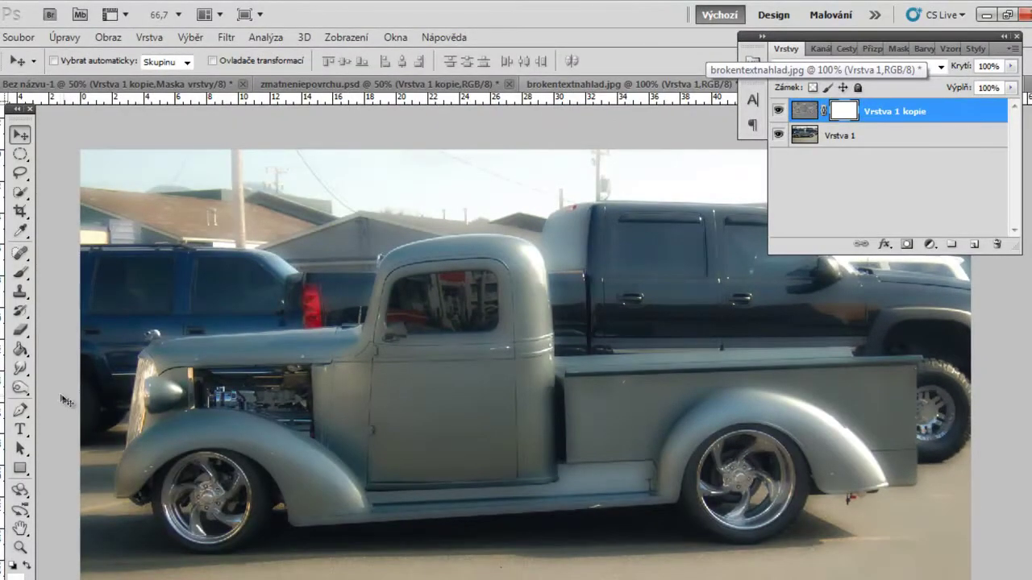
Step: Fill the layer mask with black using the Paint Bucket
left_click(20, 349)
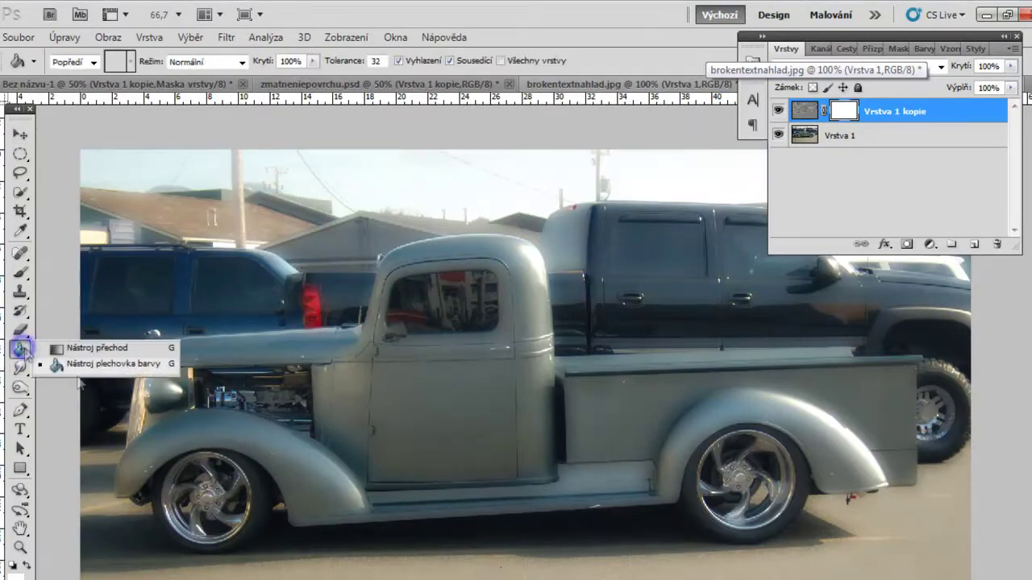
left_click(104, 364)
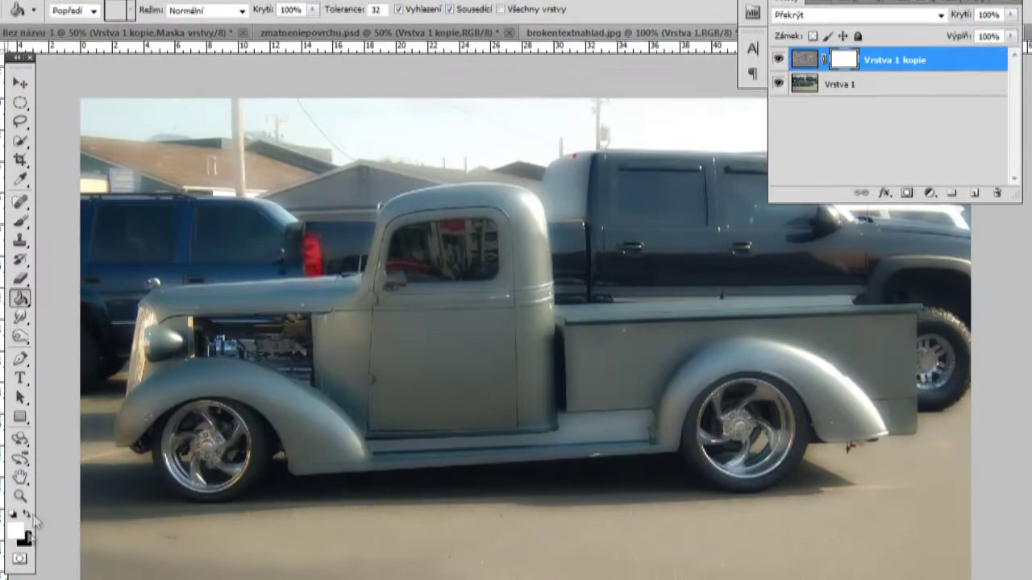
key("x")
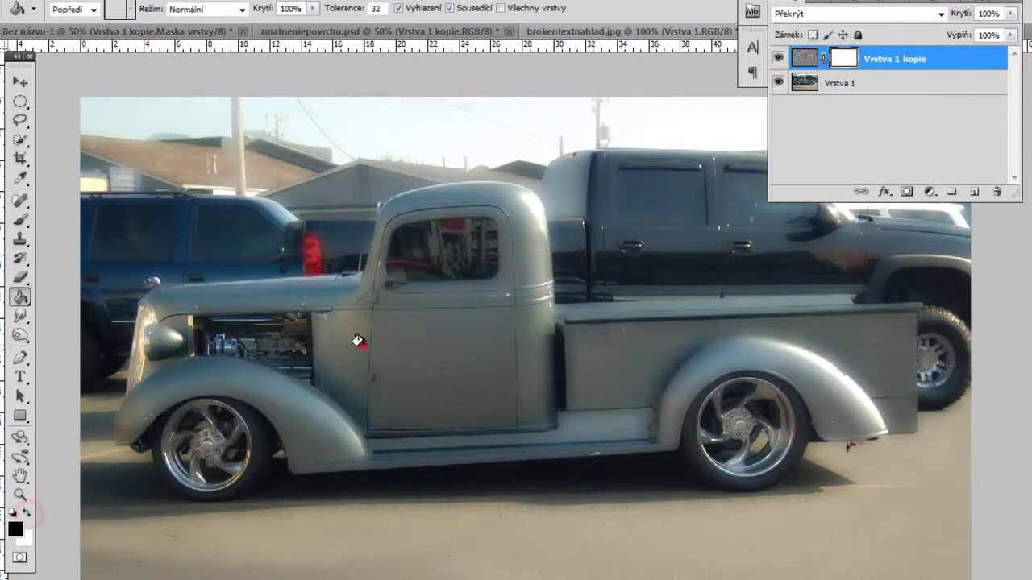
left_click(363, 348)
Step: Toggle the overlay layer's visibility to compare, then reselect Vrstva 1 kopie and its mask
left_click(779, 57)
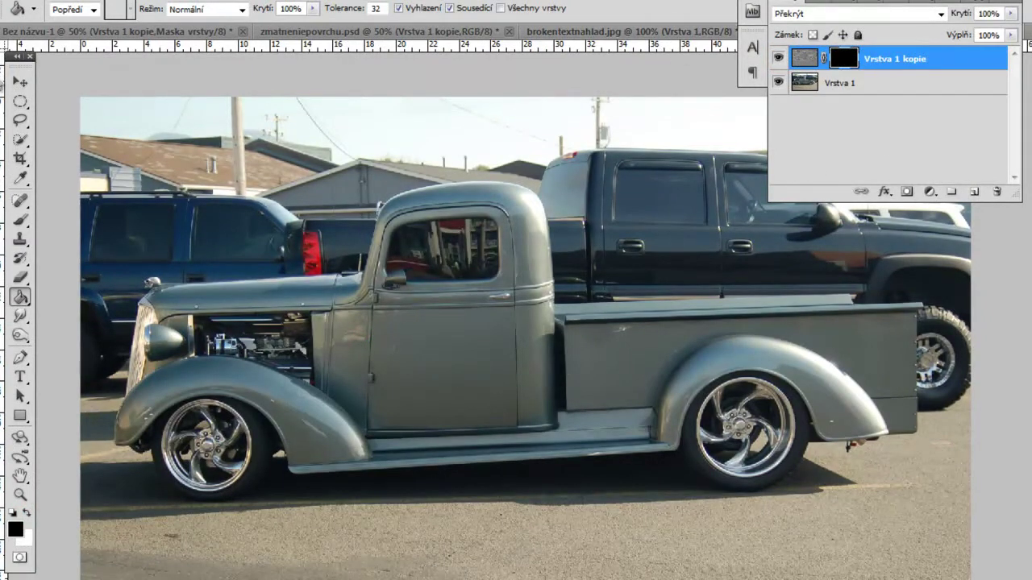
left_click(19, 81)
left_click(821, 137)
left_click(779, 58)
left_click(839, 58)
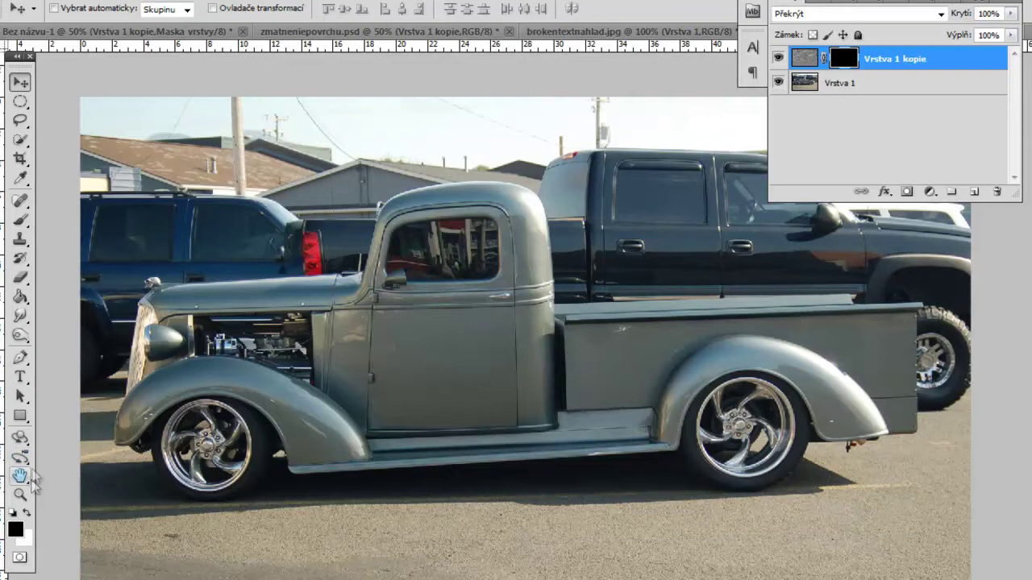
Step: Trace a freehand lasso selection around the truck's outline
left_click(20, 119)
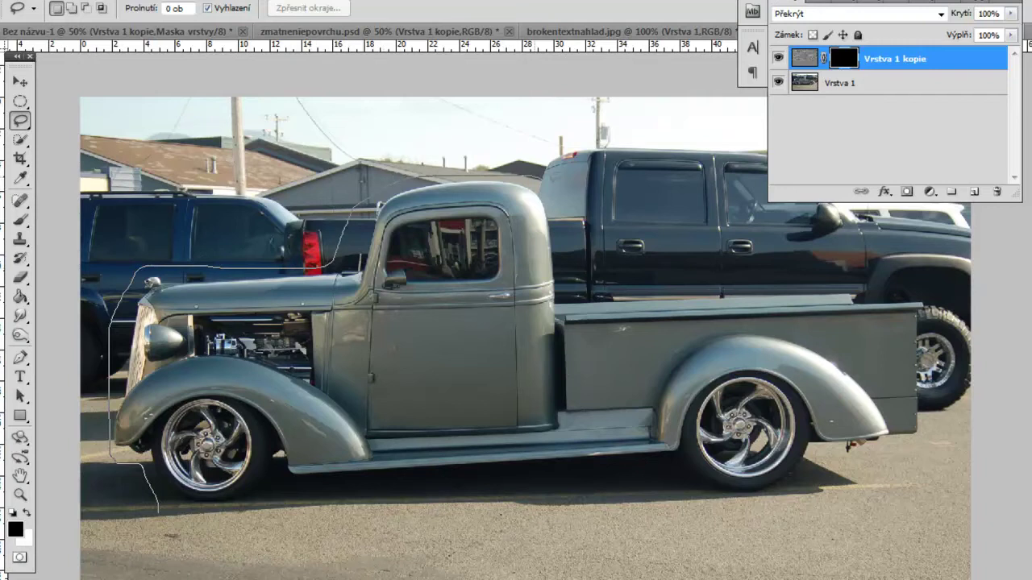
left_click_drag(598, 282, 844, 282)
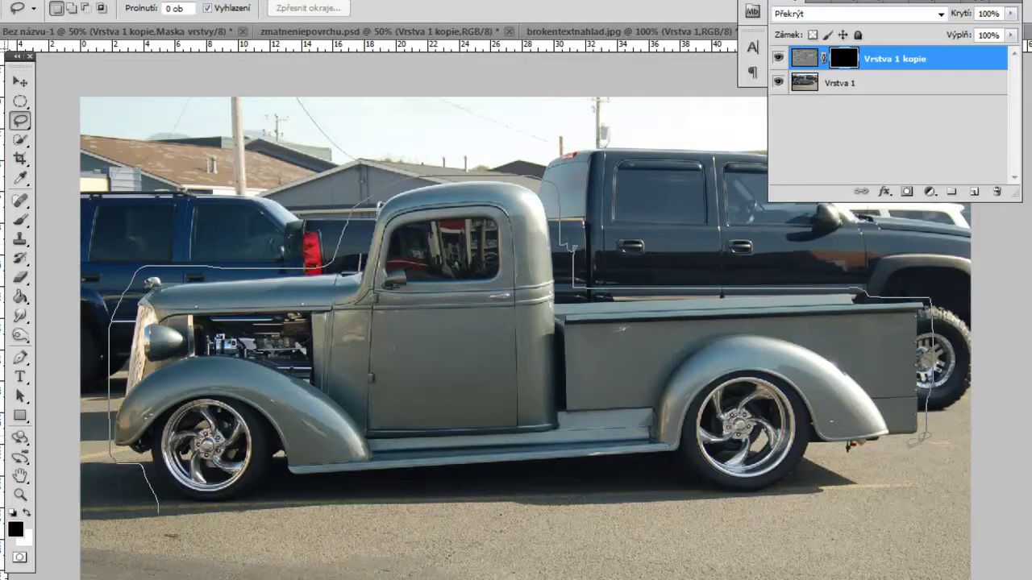
mouse_move(440, 497)
left_mouse_down()
mouse_move(190, 499)
mouse_move(160, 511)
left_mouse_up()
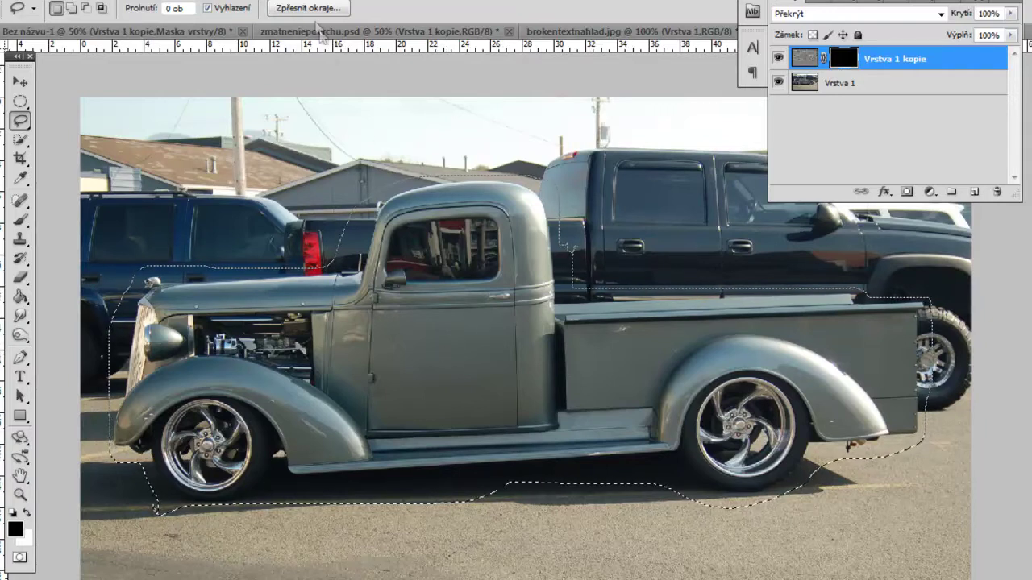
Step: Refine the selection, excluding the ground by the rear wheel, below the truck and behind the cab
left_click(311, 9)
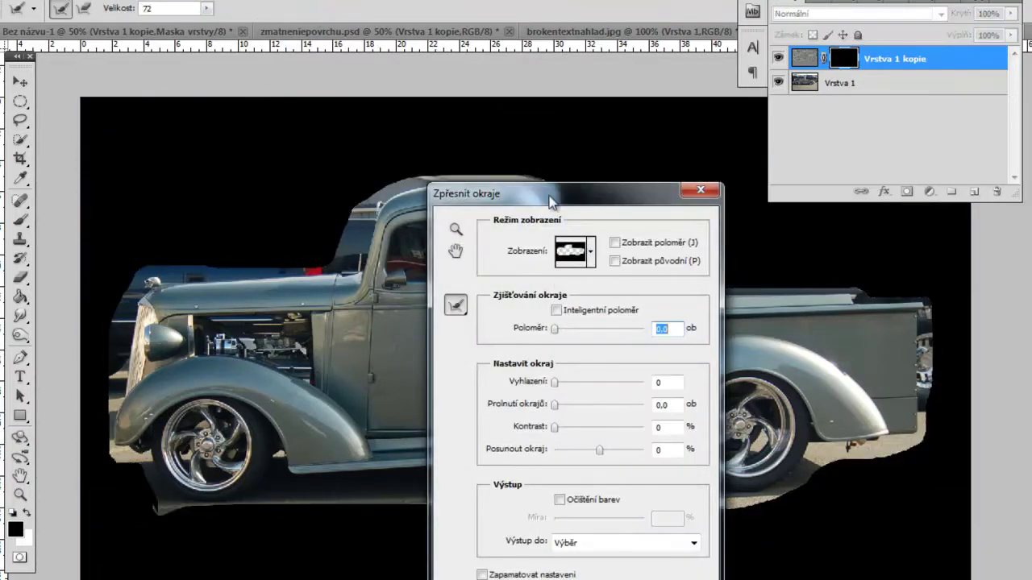
left_click_drag(551, 195, 555, 579)
mouse_move(722, 513)
left_mouse_down()
mouse_move(695, 487)
mouse_move(497, 478)
left_mouse_up()
mouse_move(377, 486)
left_mouse_down()
mouse_move(476, 502)
mouse_move(149, 484)
mouse_move(101, 387)
mouse_move(113, 282)
mouse_move(190, 246)
mouse_move(308, 269)
left_mouse_up()
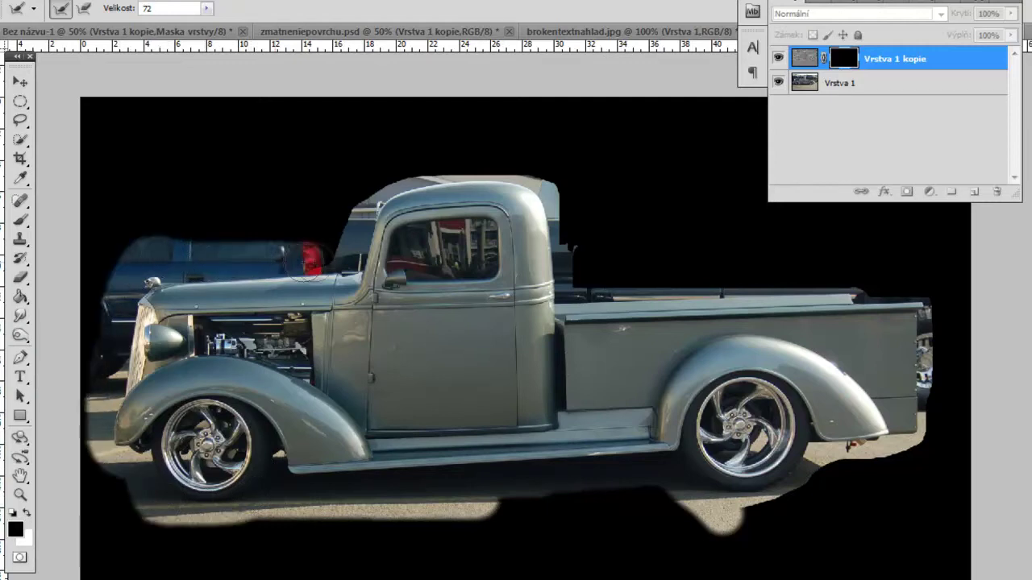
mouse_move(354, 218)
left_mouse_down()
mouse_move(403, 173)
mouse_move(499, 169)
mouse_move(557, 210)
mouse_move(576, 266)
mouse_move(895, 282)
mouse_move(940, 338)
mouse_move(919, 451)
mouse_move(822, 468)
mouse_move(709, 524)
mouse_move(561, 526)
left_mouse_up()
Step: Soften the truck selection's hard edges and check the Refine Edge options
key("ctrl+f")
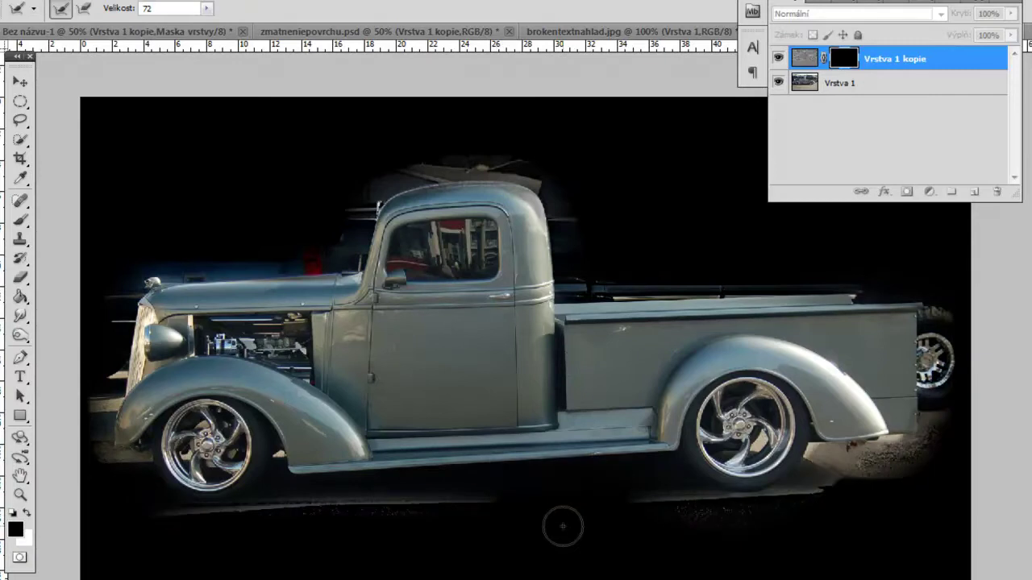
key("ctrl+alt+r")
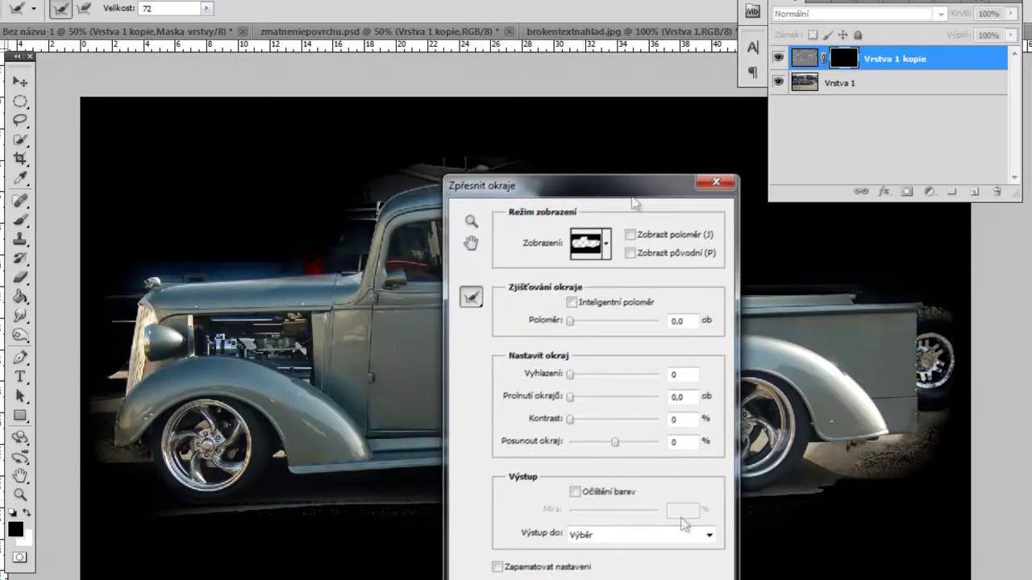
left_click(689, 577)
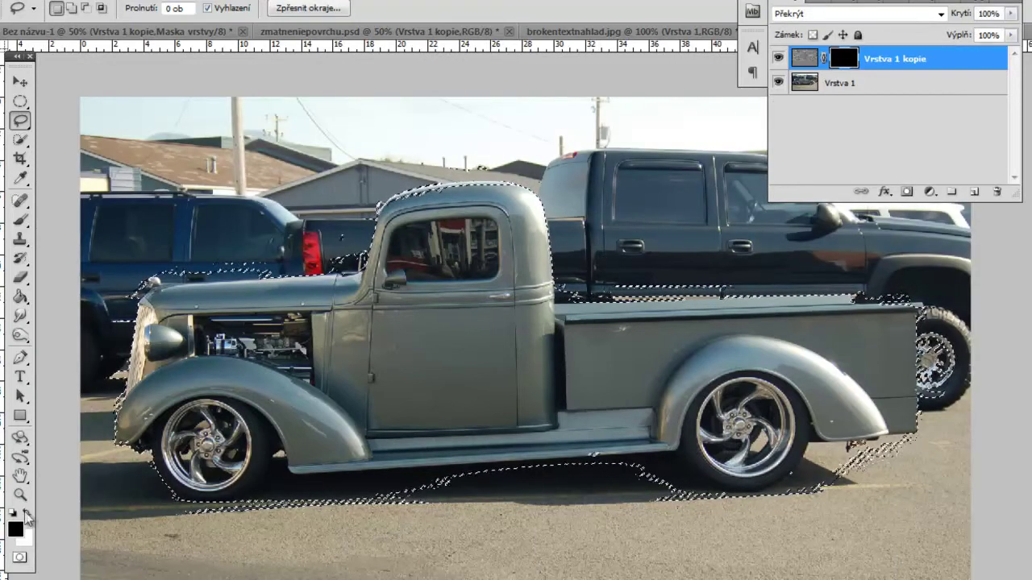
Step: Fill the truck selection on the mask with white and deselect
left_click(27, 513)
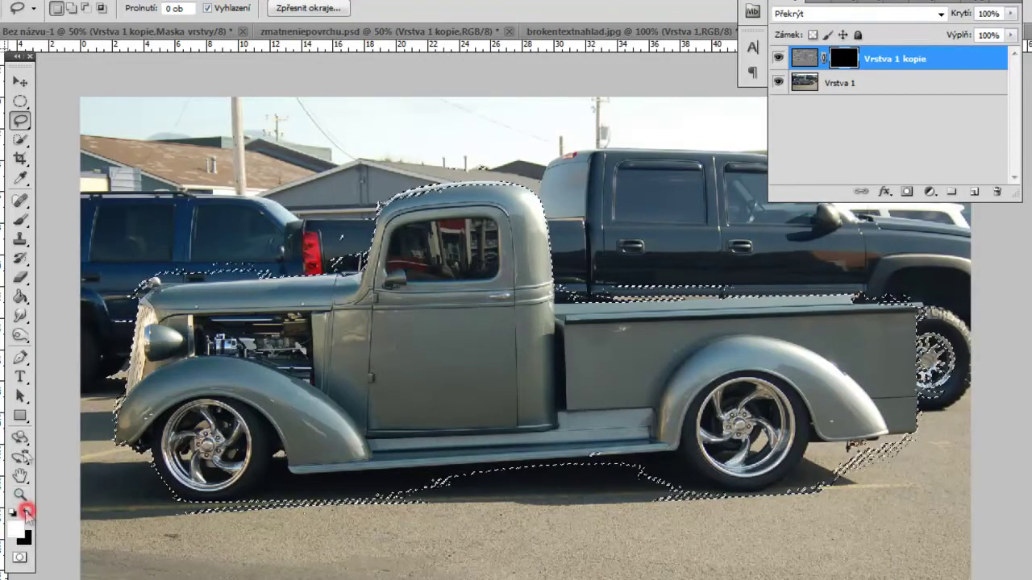
left_click(20, 297)
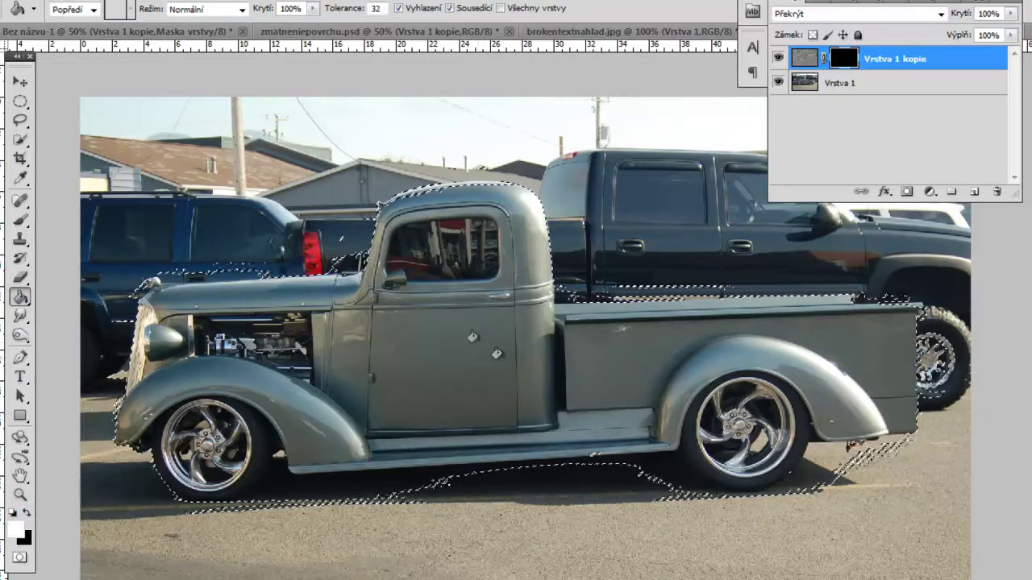
left_click(473, 337)
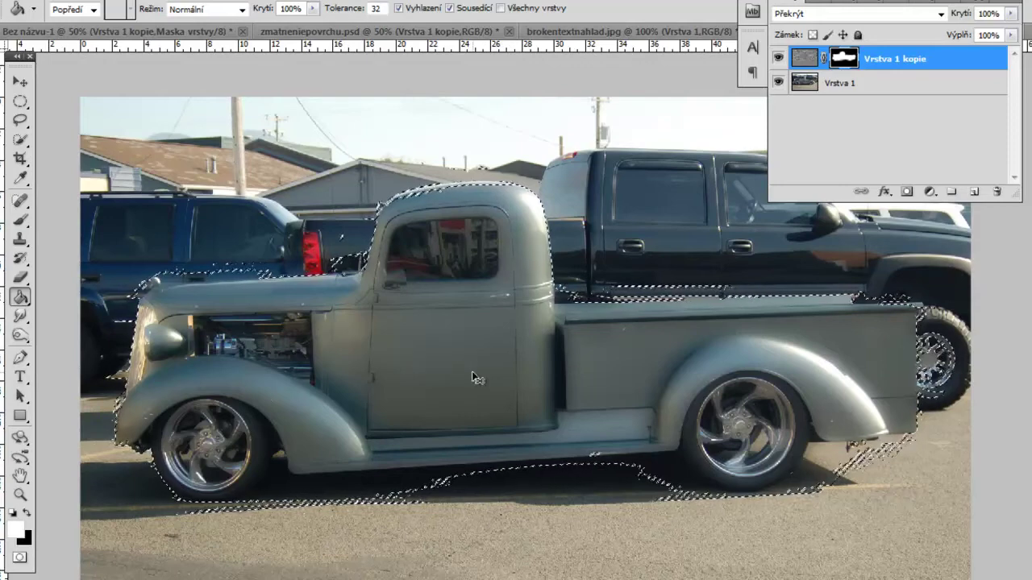
key("ctrl+d")
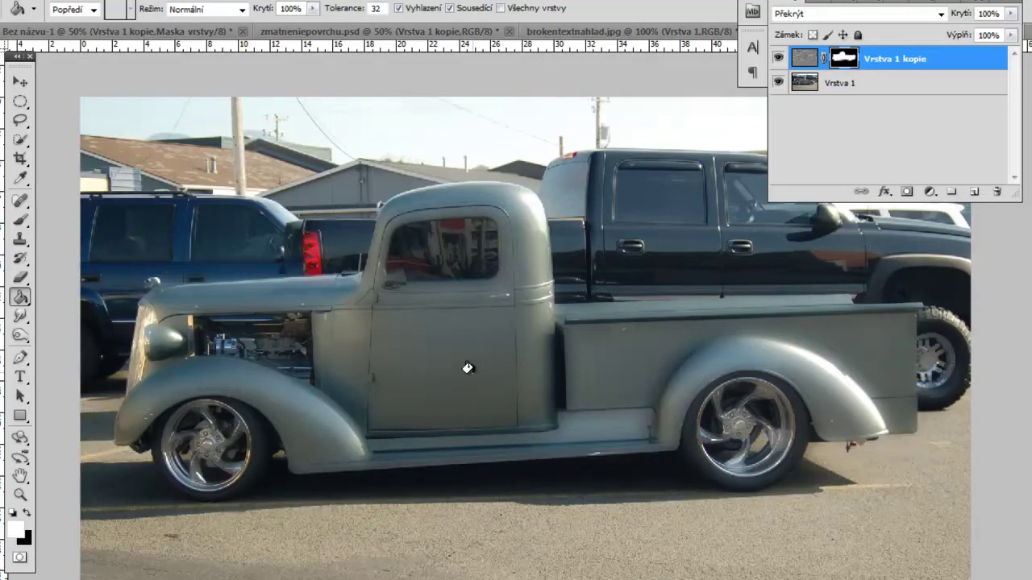
Step: Zoom in on the truck with the Brush tool selected
scroll(470, 372, "up", 1)
scroll(484, 420, "up", 1)
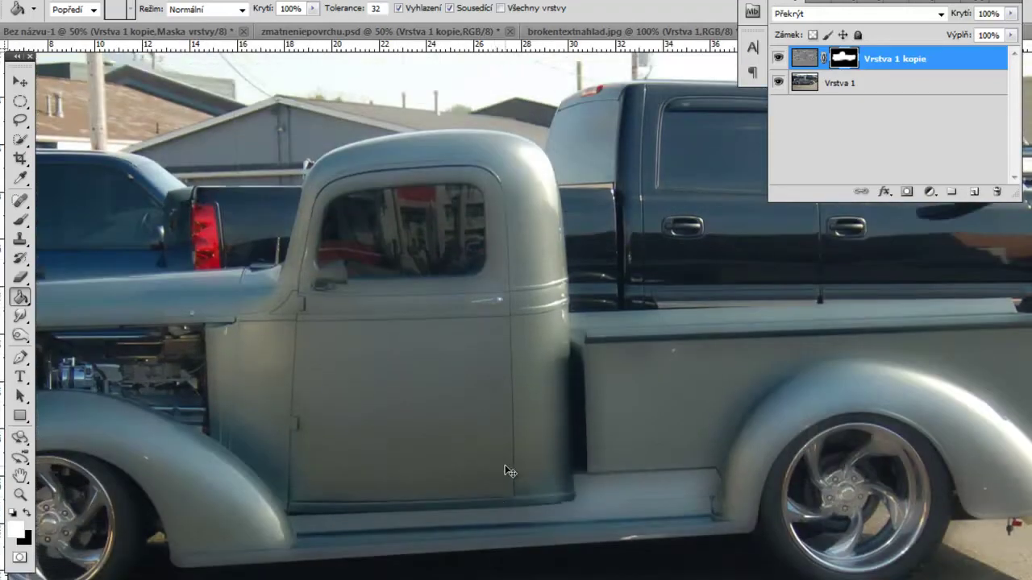
scroll(509, 472, "up", 1)
scroll(139, 438, "down", 2)
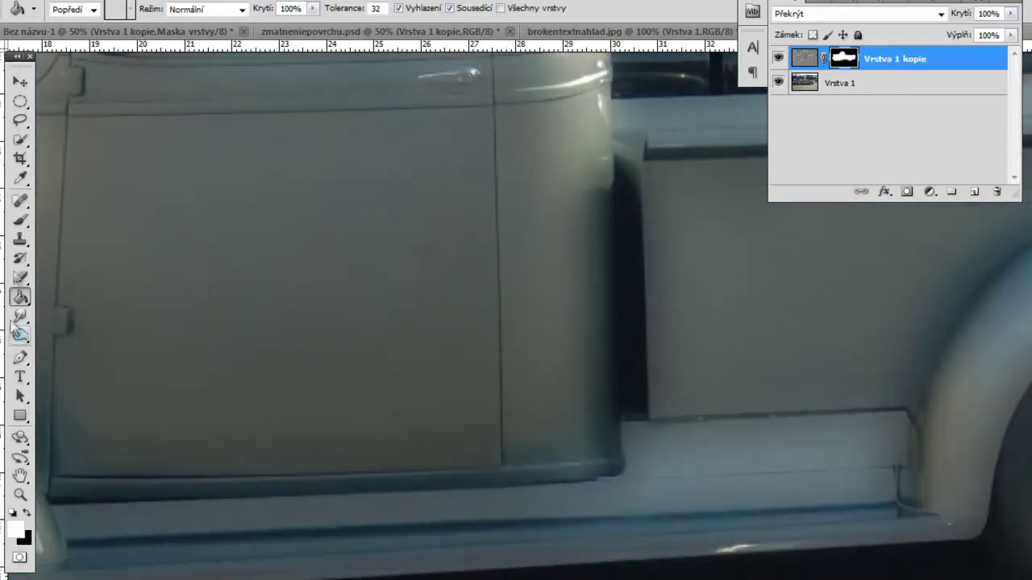
left_click(20, 226)
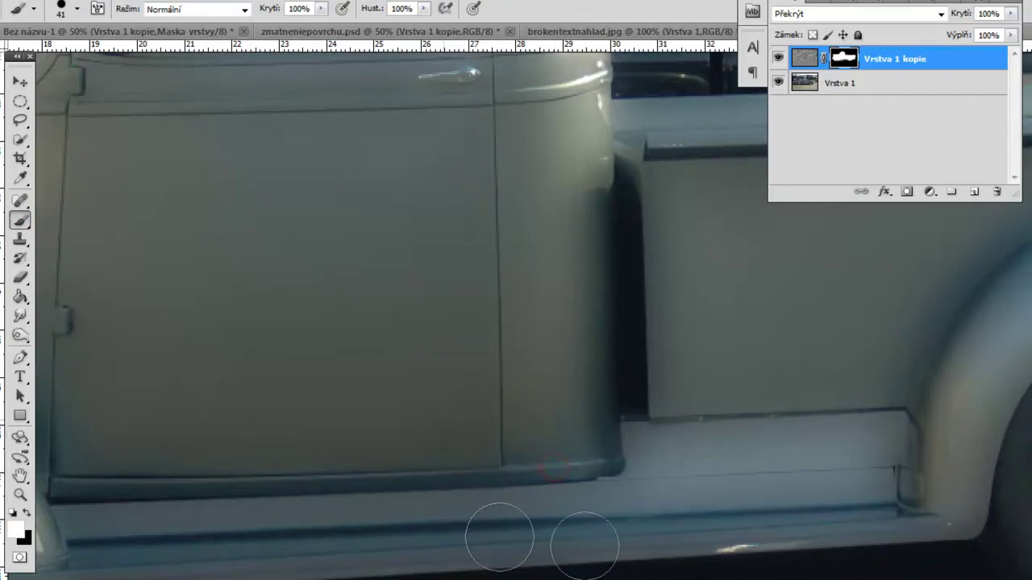
scroll(516, 306, "left", 15)
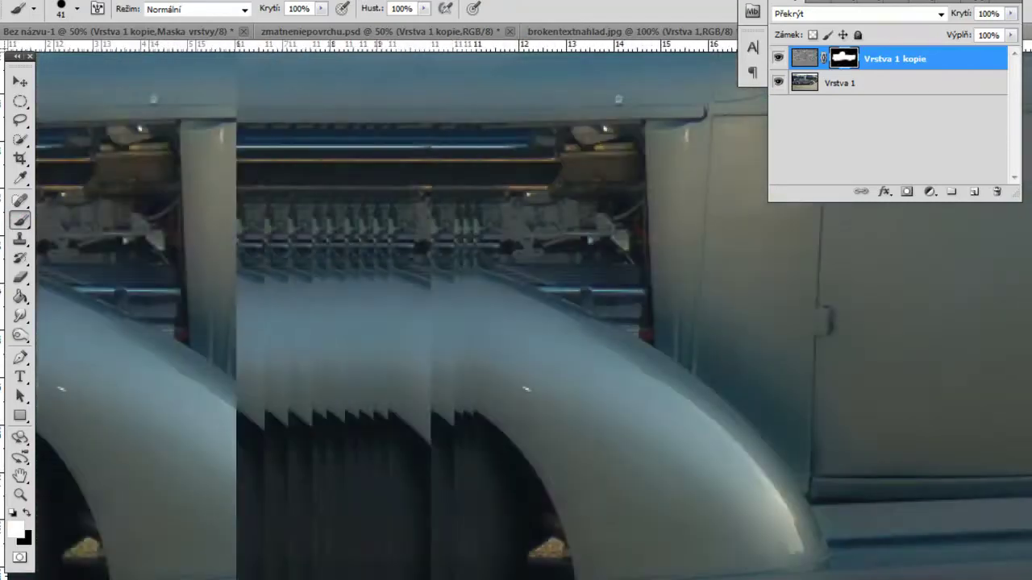
scroll(401, 561, "up", 6)
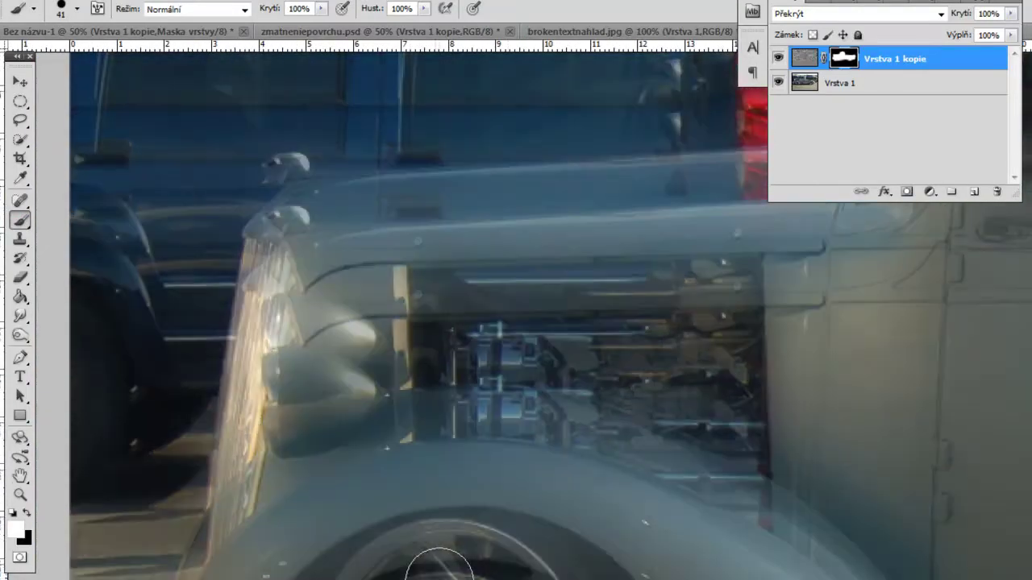
scroll(318, 492, "up", 1)
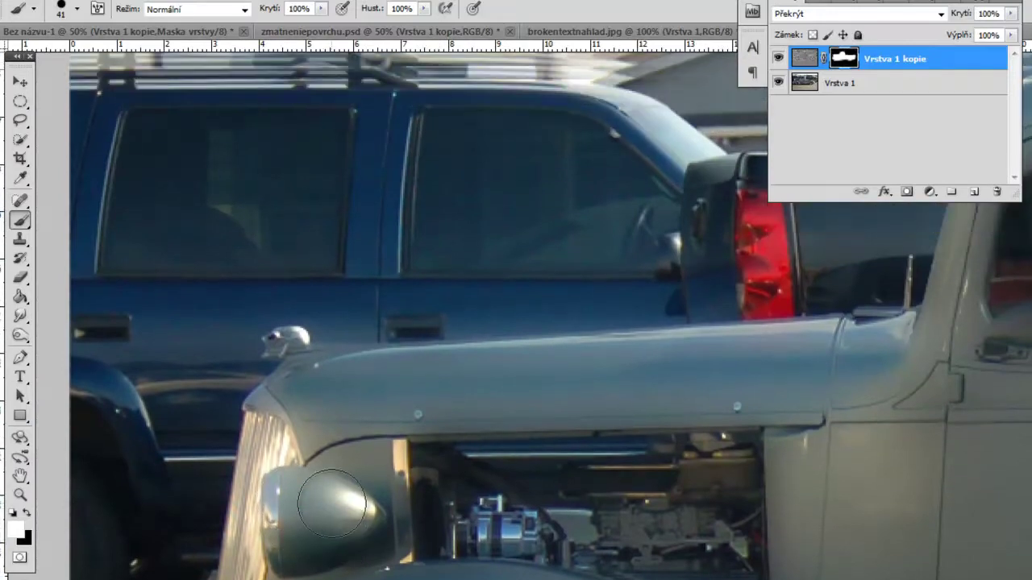
scroll(357, 509, "up", 1)
scroll(516, 322, "right", 6)
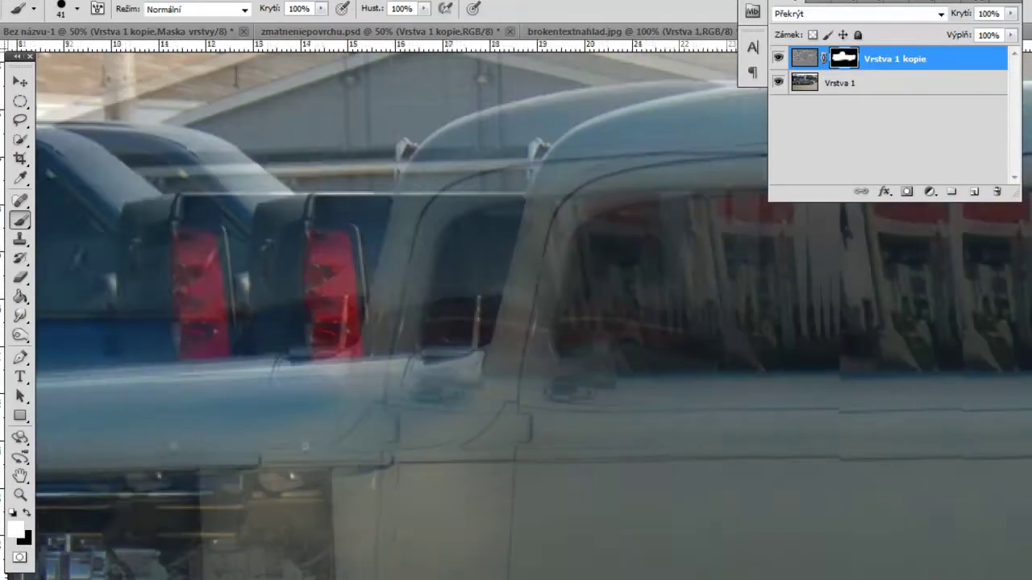
scroll(516, 323, "right", 6)
scroll(516, 322, "right", 5)
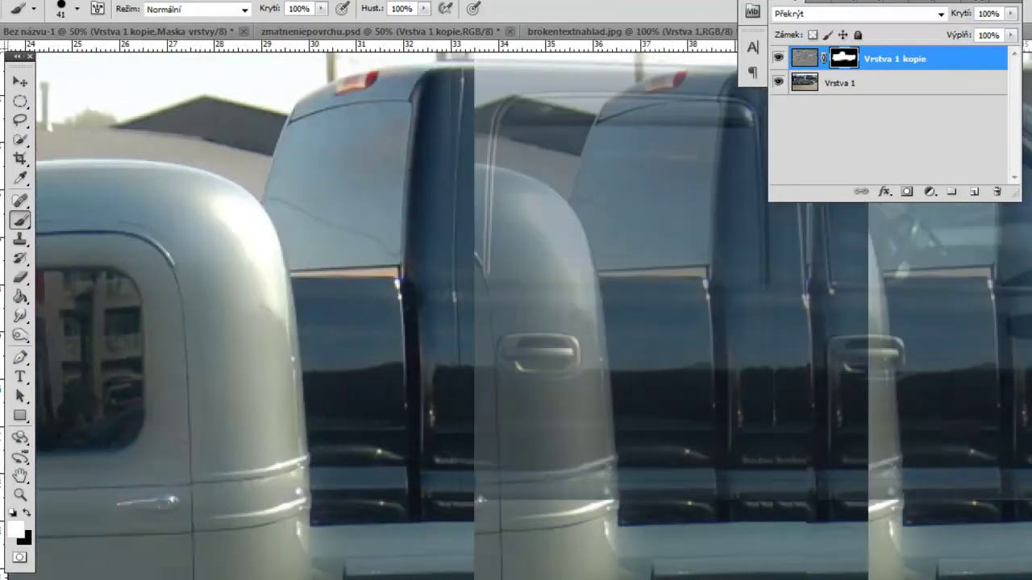
scroll(516, 323, "right", 5)
scroll(516, 323, "right", 5)
scroll(516, 323, "right", 5)
scroll(636, 522, "down", 1)
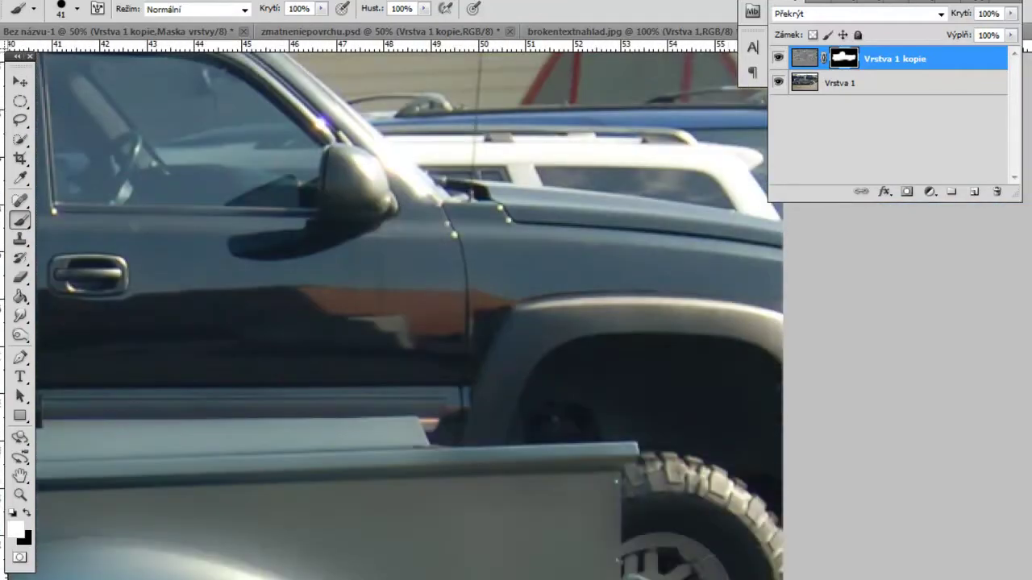
scroll(636, 521, "down", 1)
scroll(636, 522, "down", 1)
scroll(636, 522, "down", 1)
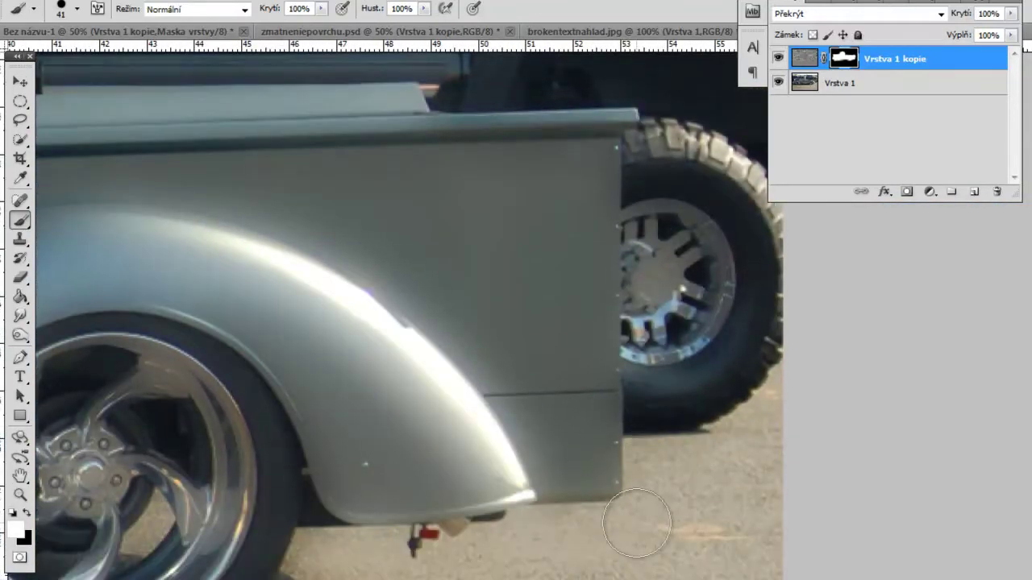
Step: Paint black on the mask over the neighbouring truck's wheel
left_click(27, 513)
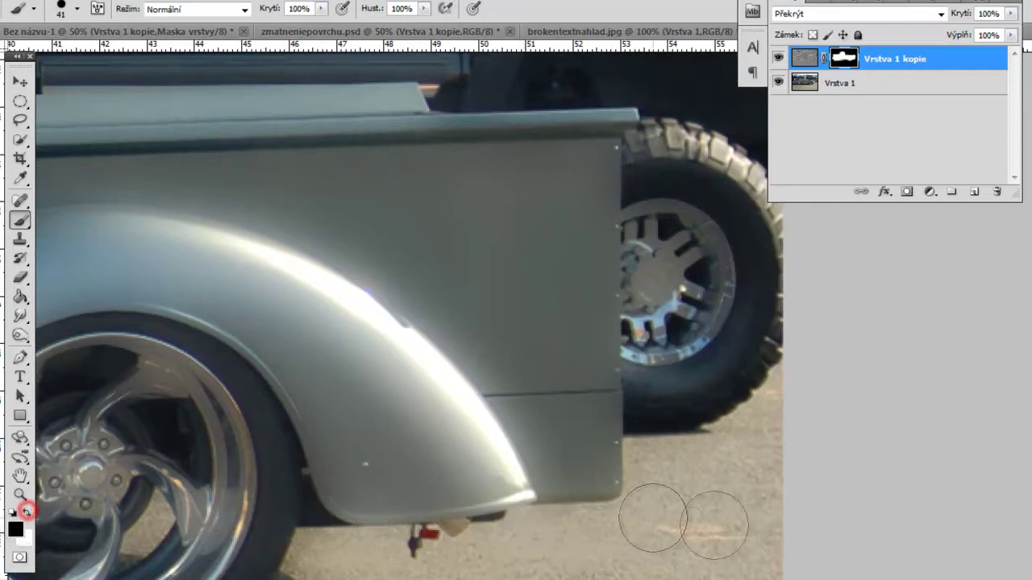
scroll(715, 518, "up", 1)
scroll(714, 535, "up", 1)
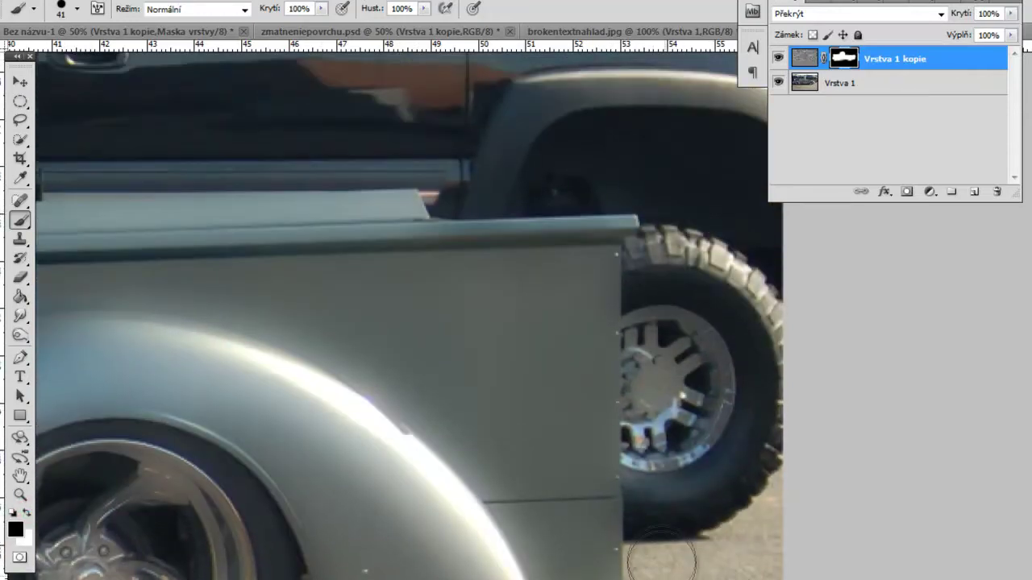
left_click_drag(660, 502, 654, 322)
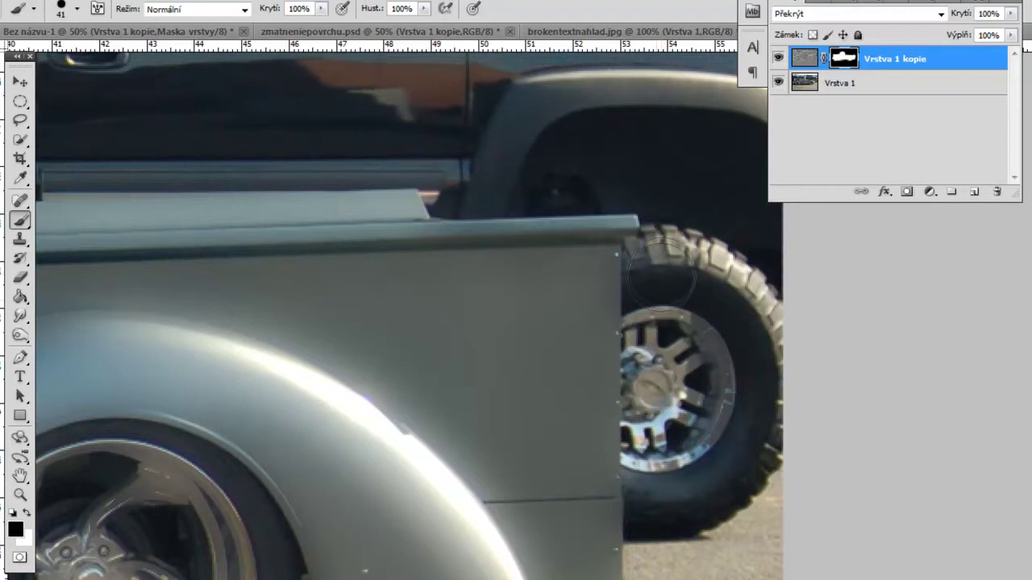
left_click_drag(661, 277, 726, 510)
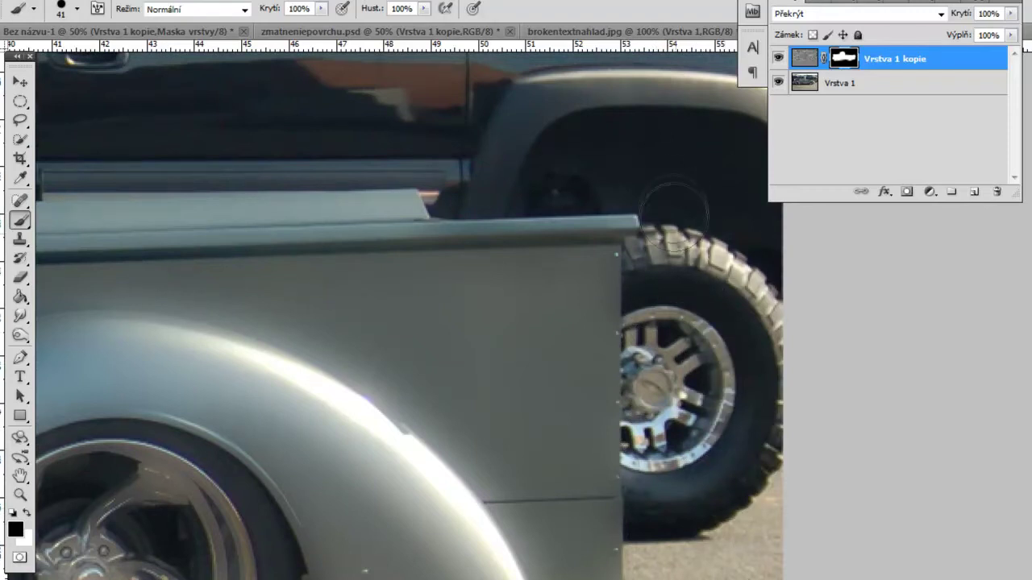
scroll(674, 208, "up", 1)
scroll(673, 208, "up", 1)
Step: Paint black across the area behind the wheel and along the dark truck's lower door strip
left_click_drag(634, 272, 532, 286)
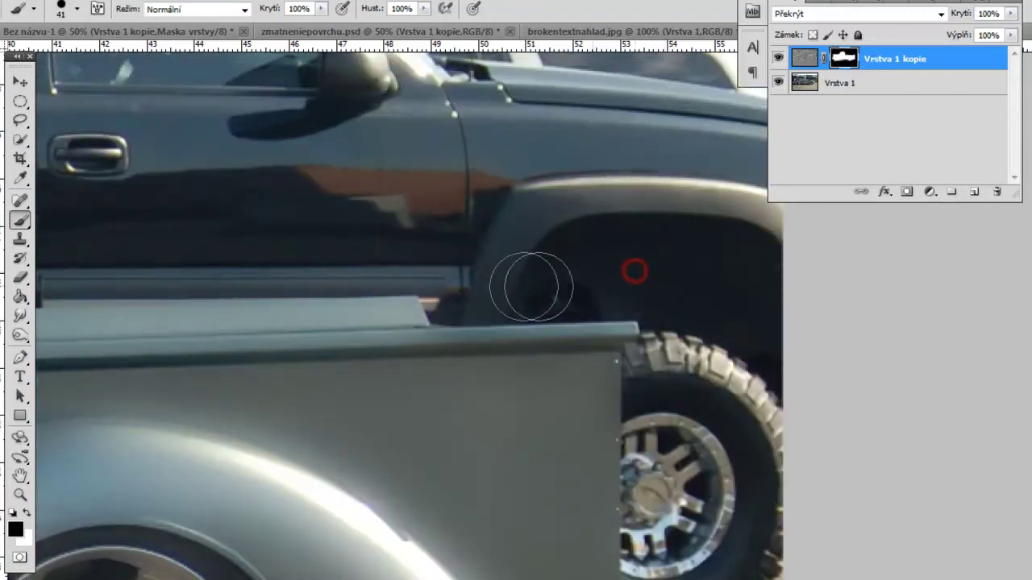
scroll(557, 288, "up", 1)
left_click_drag(479, 314, 292, 311)
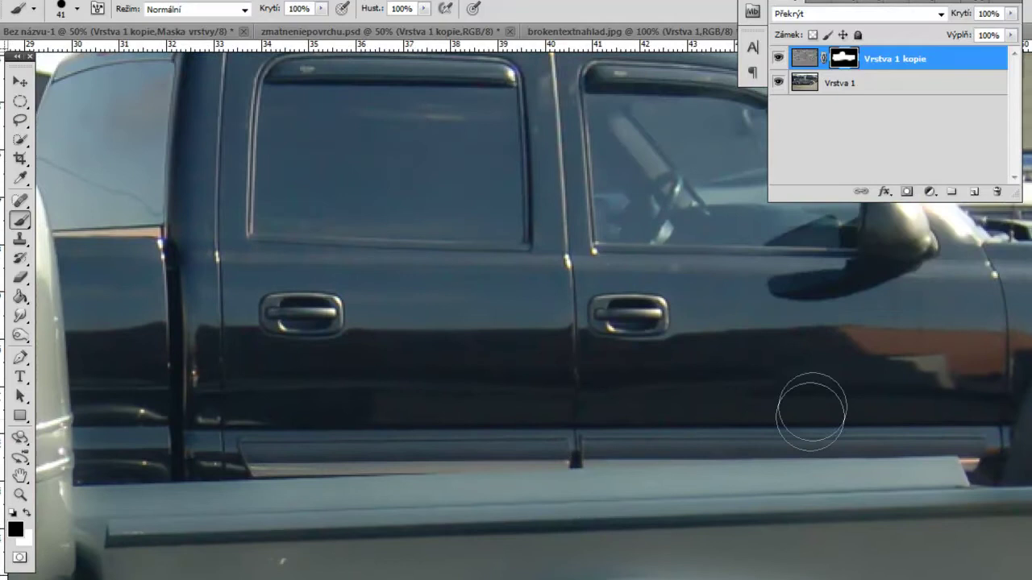
mouse_move(812, 412)
left_mouse_down()
mouse_move(130, 446)
mouse_move(778, 404)
left_mouse_up()
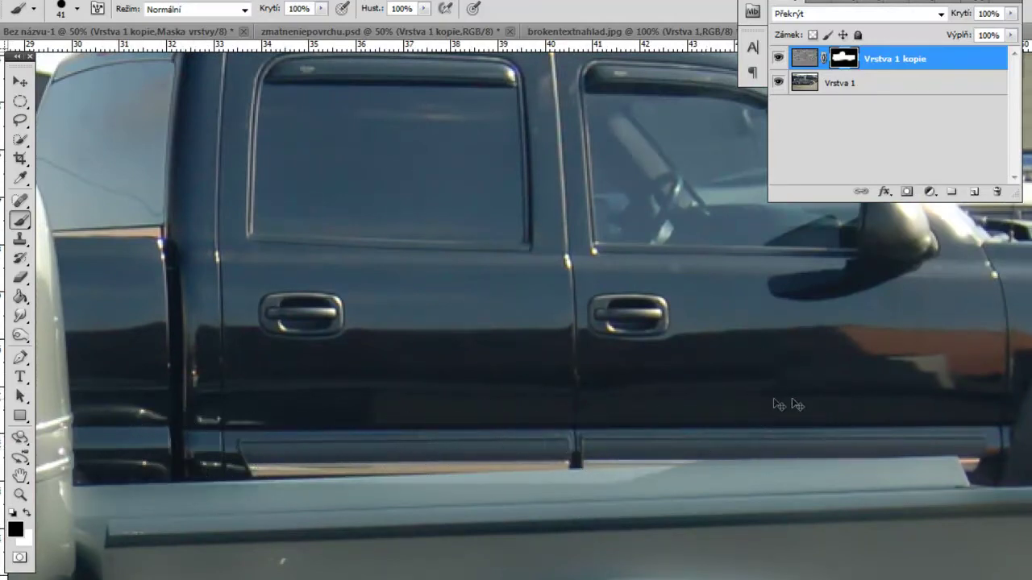
left_click_drag(674, 424, 493, 433)
mouse_move(428, 433)
left_mouse_down()
mouse_move(132, 451)
mouse_move(144, 442)
mouse_move(98, 442)
left_mouse_up()
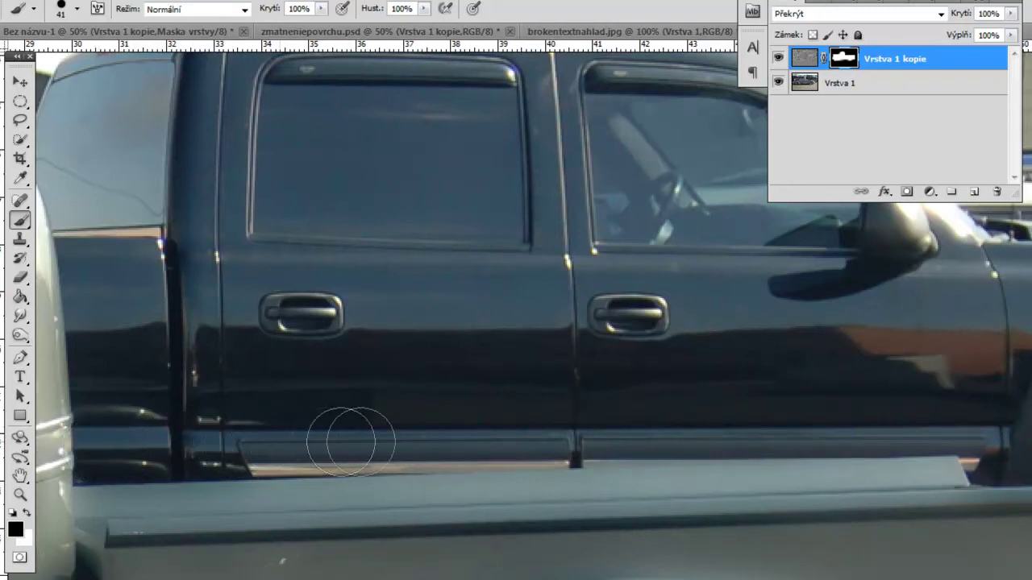
Step: Mask out the dark truck behind the cab edge and the overlay beside the hood and grille
scroll(634, 392, "up", 3)
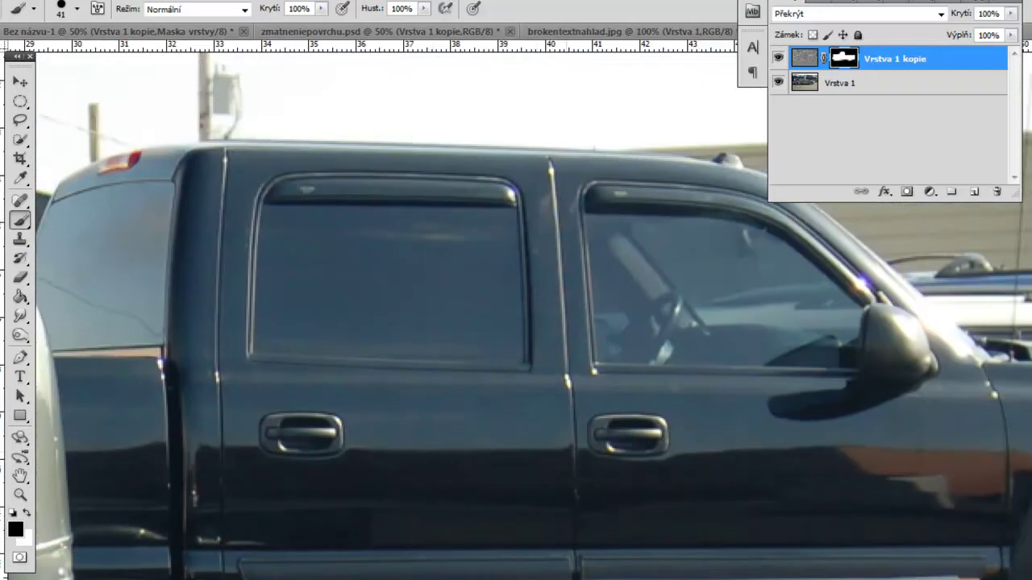
scroll(452, 516, "left", 6)
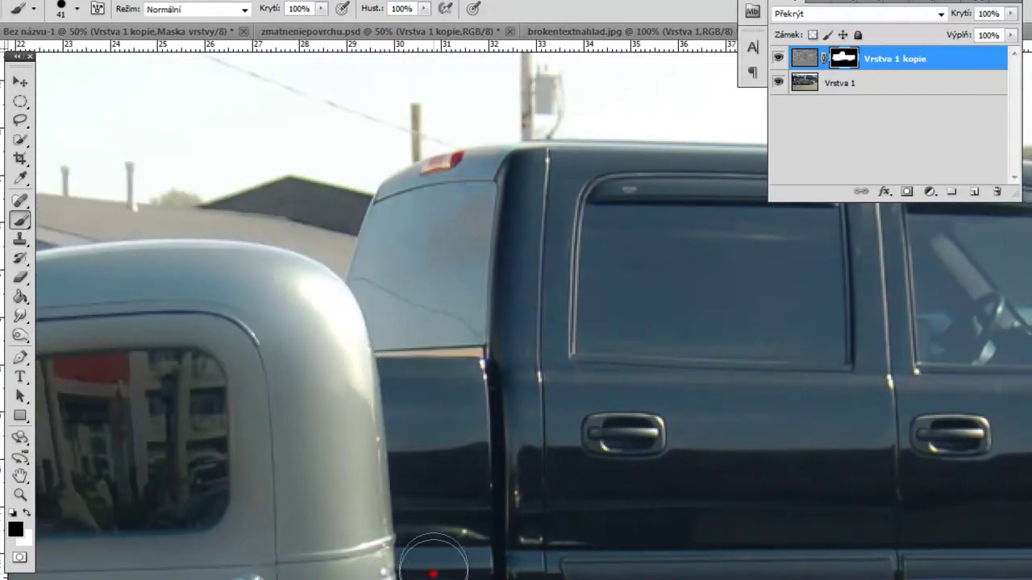
left_click_drag(433, 558, 380, 242)
scroll(636, 524, "up", 3)
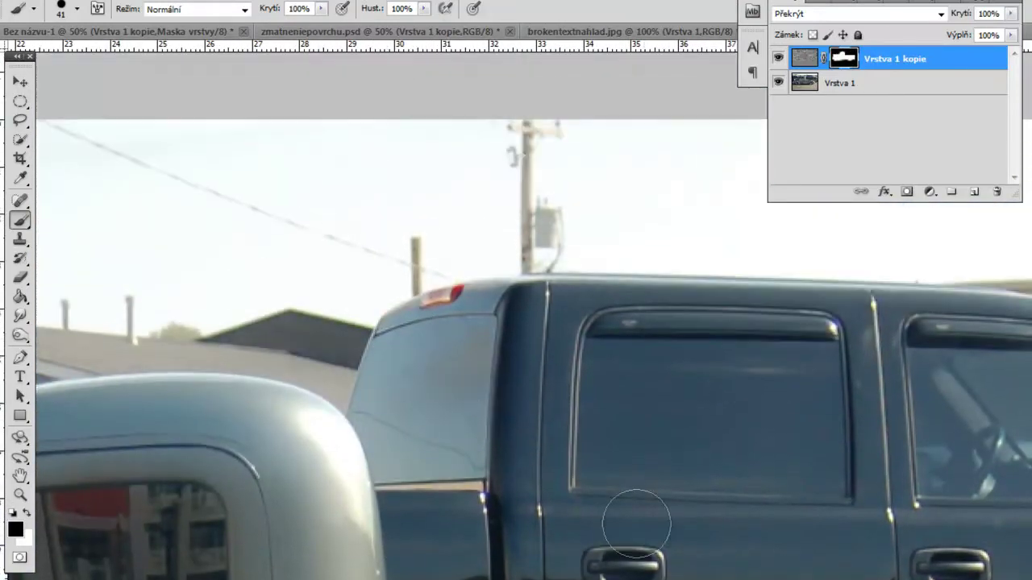
scroll(433, 472, "left", 4)
scroll(433, 472, "left", 10)
scroll(433, 472, "down", 2)
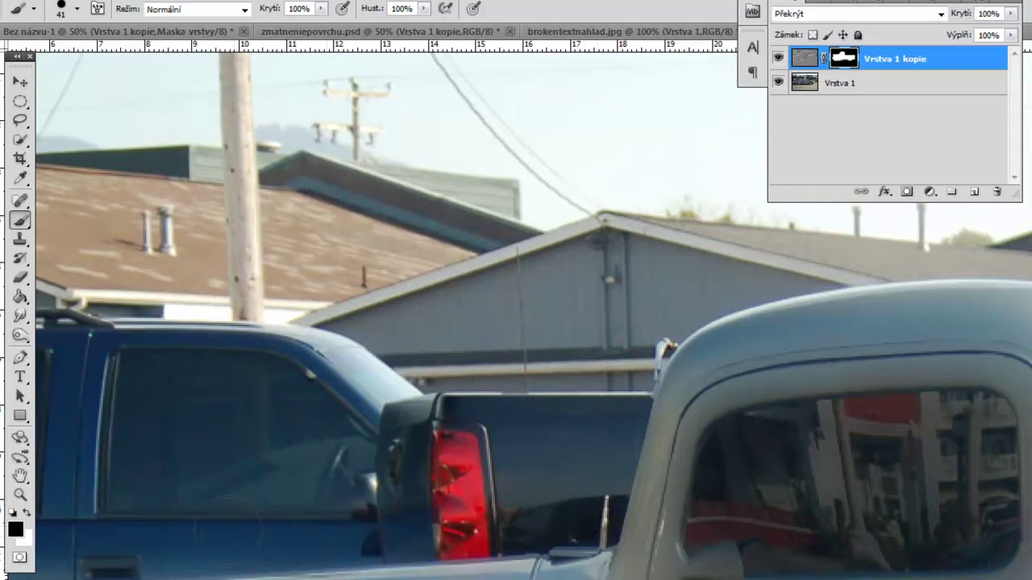
scroll(541, 564, "left", 5)
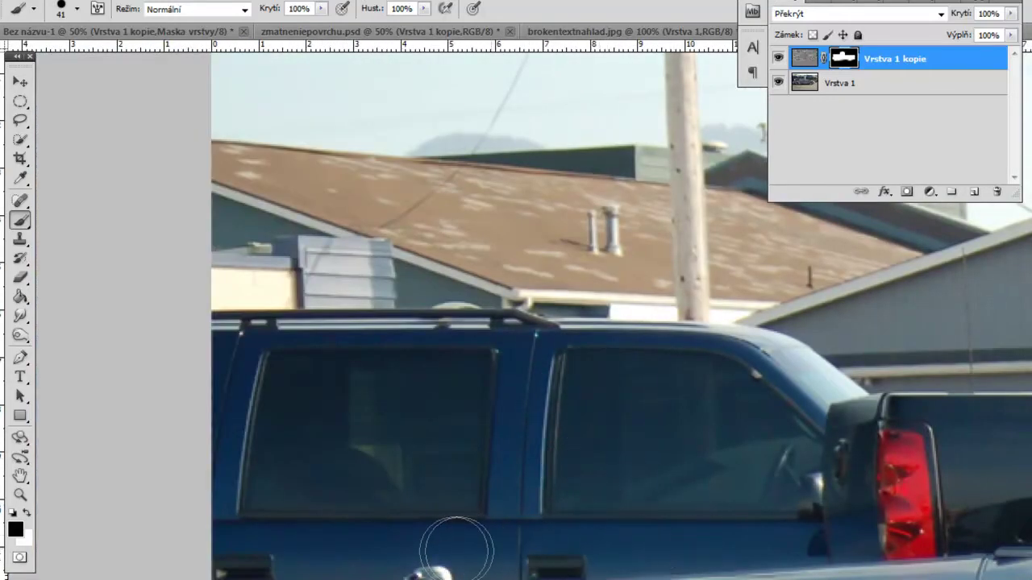
scroll(396, 562, "down", 1)
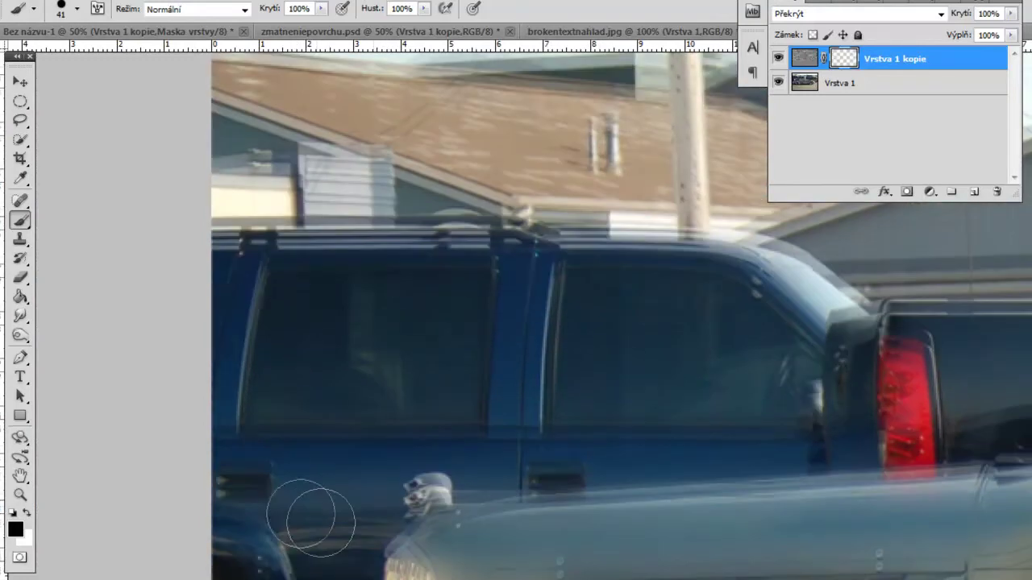
scroll(300, 507, "down", 2)
left_click(394, 337)
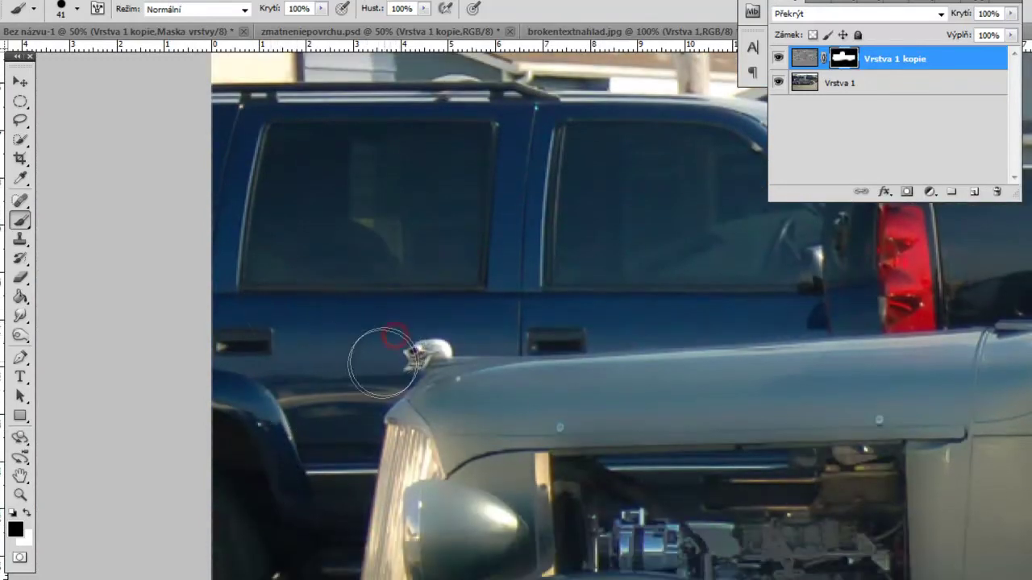
scroll(351, 390, "down", 1)
scroll(327, 394, "down", 1)
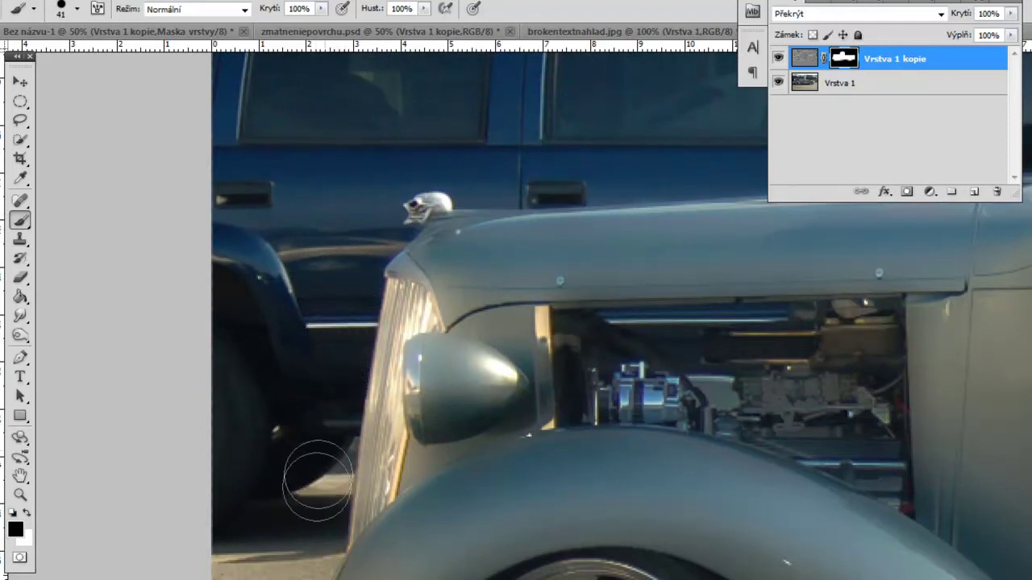
scroll(270, 367, "down", 1)
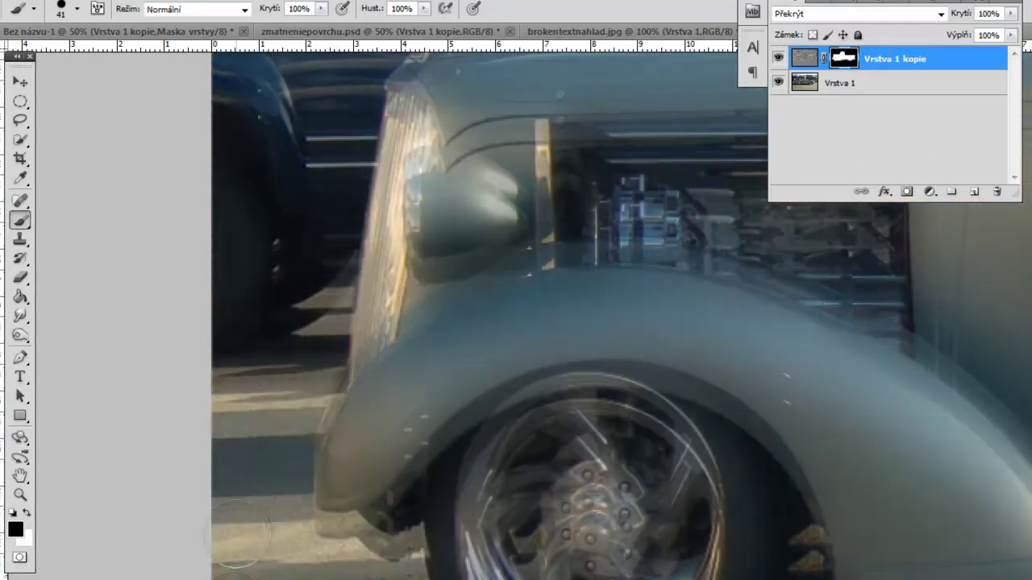
left_click(304, 350)
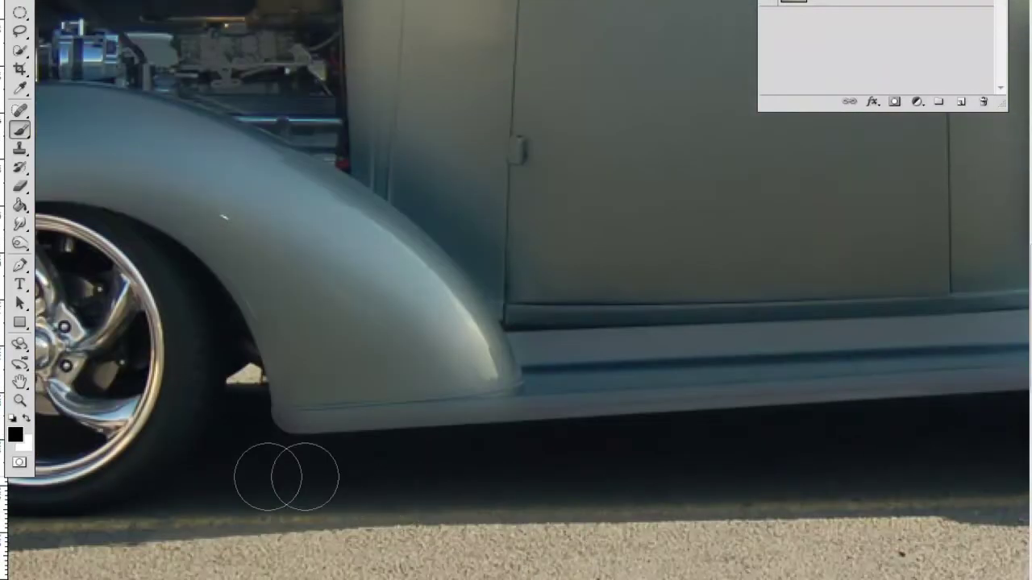
Step: Brush black over the door sill, under-truck shadow, and rear wheel rim and hub, then adjust zoom
left_click(261, 476)
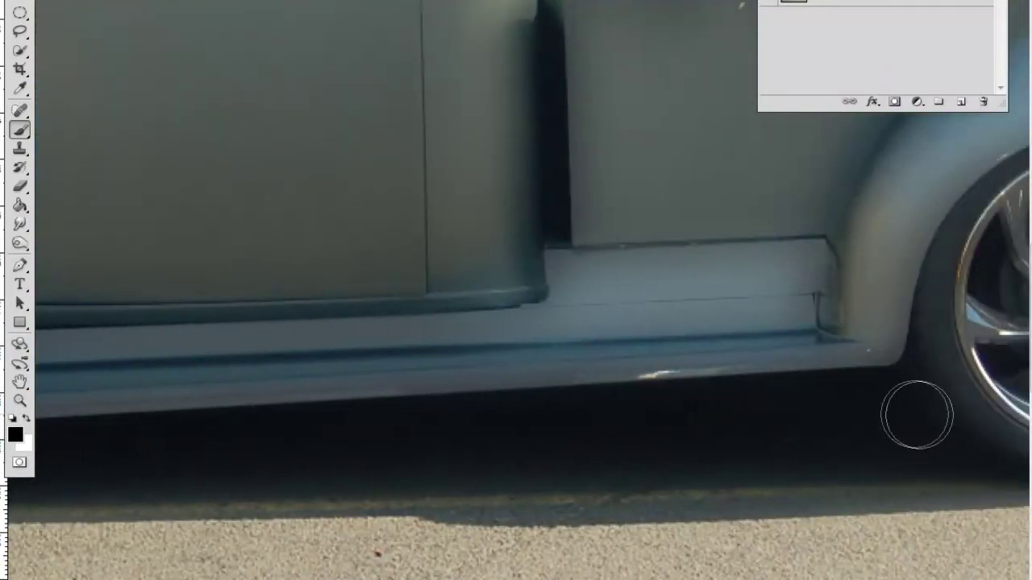
left_click(904, 412)
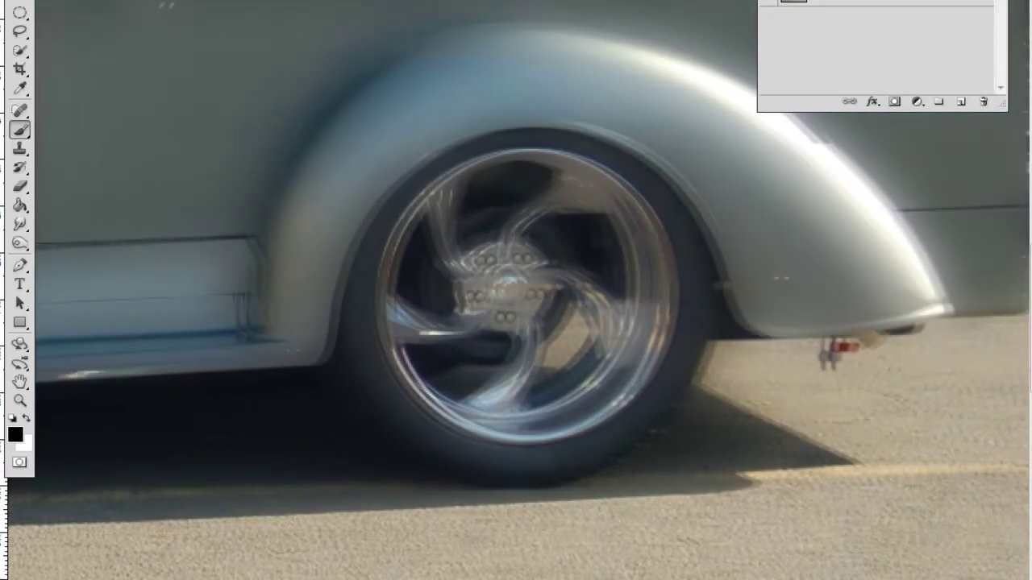
left_click(622, 481)
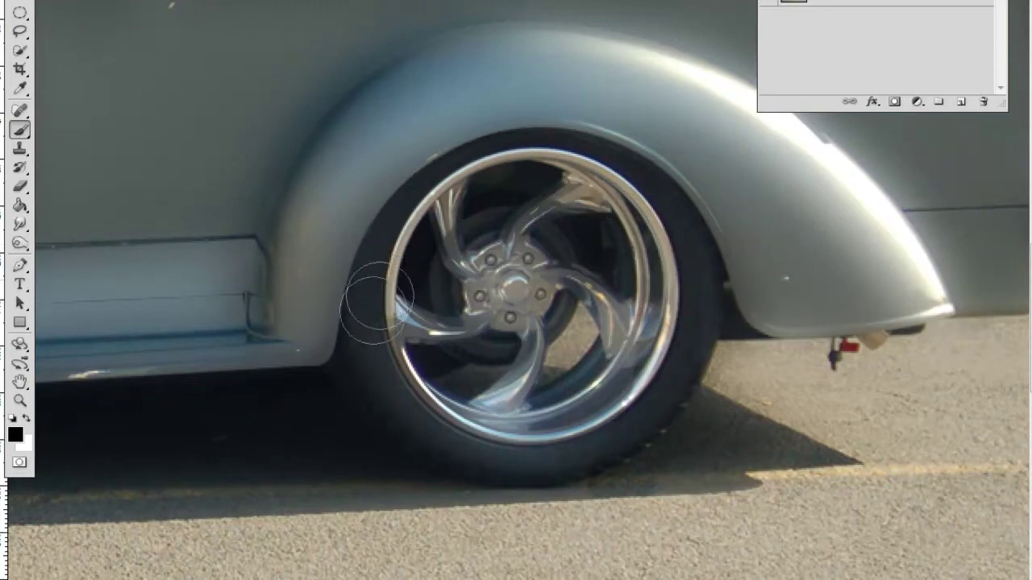
left_click_drag(498, 275, 511, 488)
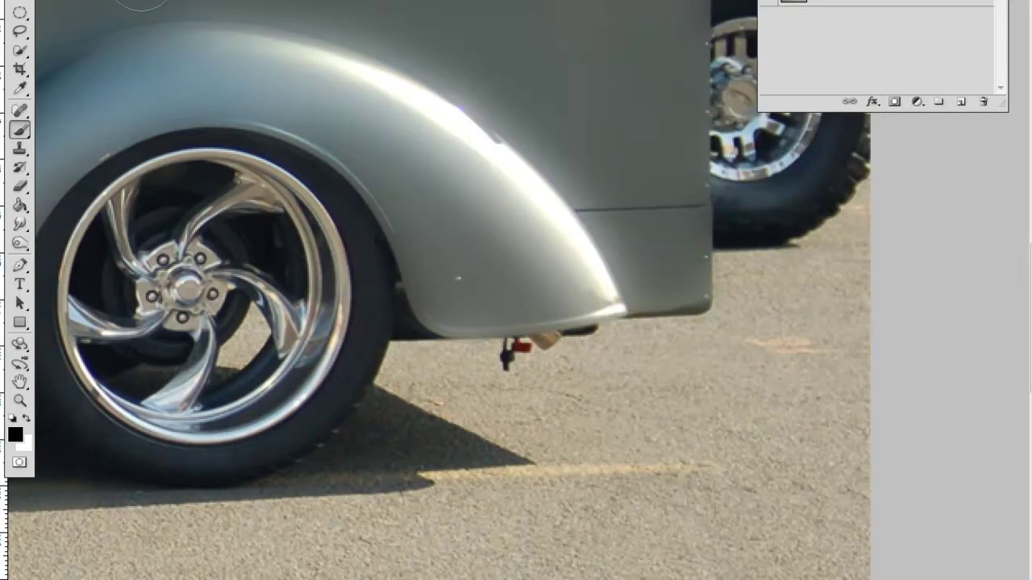
left_click(725, 352)
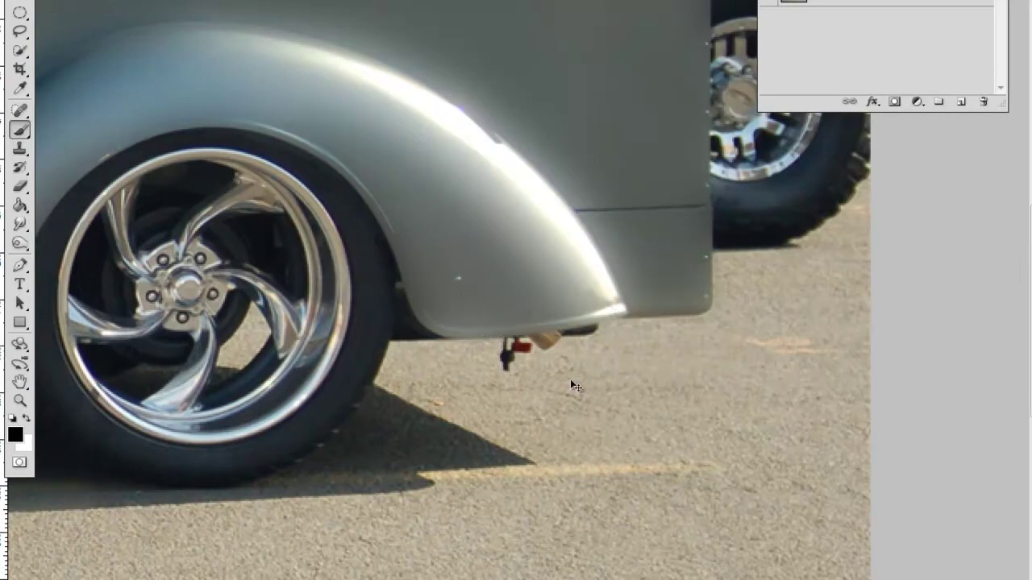
key("ctrl+minus")
key("ctrl+minus")
key("ctrl+minus")
key("ctrl+plus")
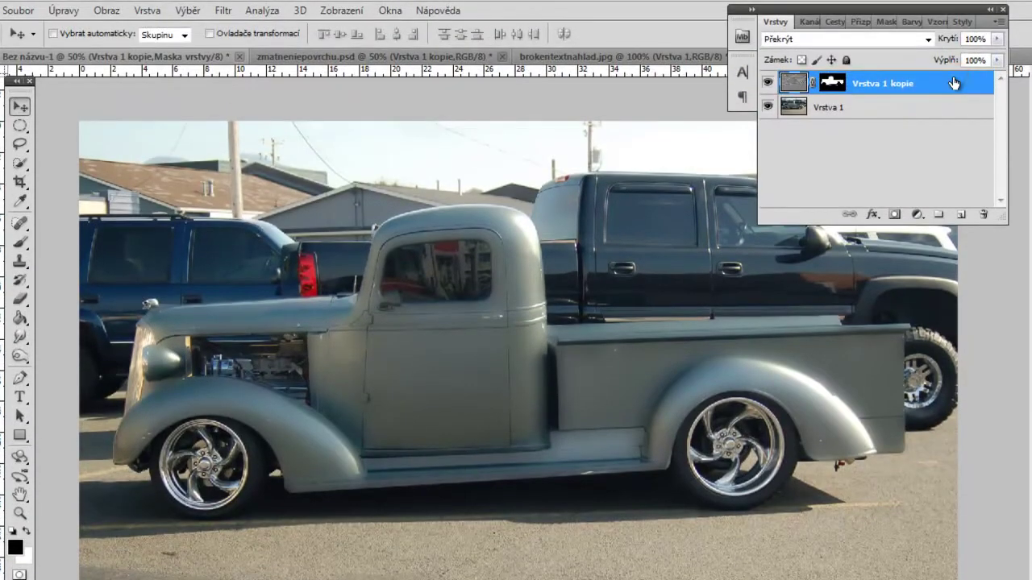
Step: Give Vrstva 1 kopie a Satén effect in Multiply mode with reduced opacity
double_click(954, 83)
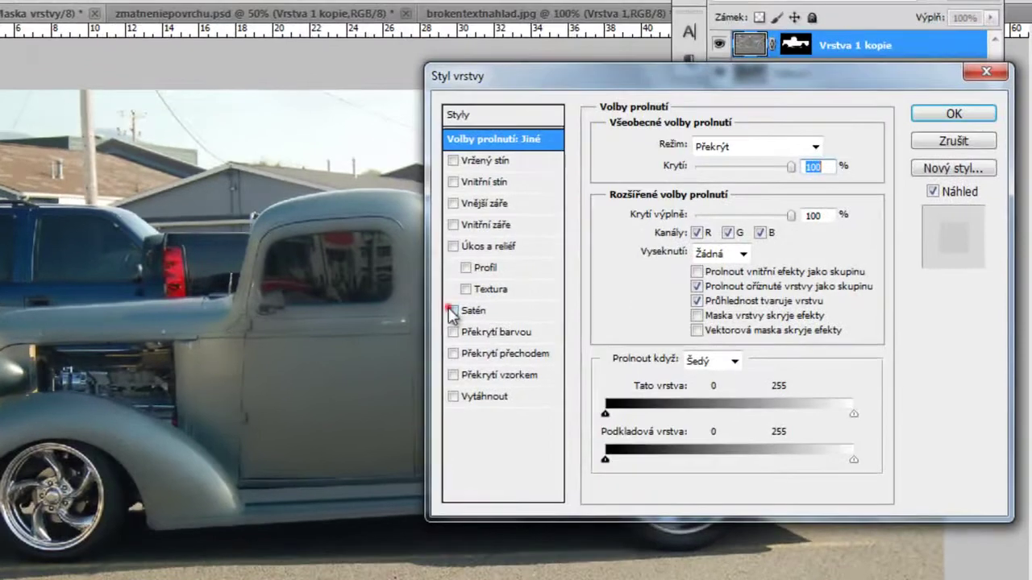
left_click(451, 311)
left_click(539, 313)
mouse_move(707, 168)
left_mouse_down()
mouse_move(677, 170)
mouse_move(695, 167)
left_mouse_up()
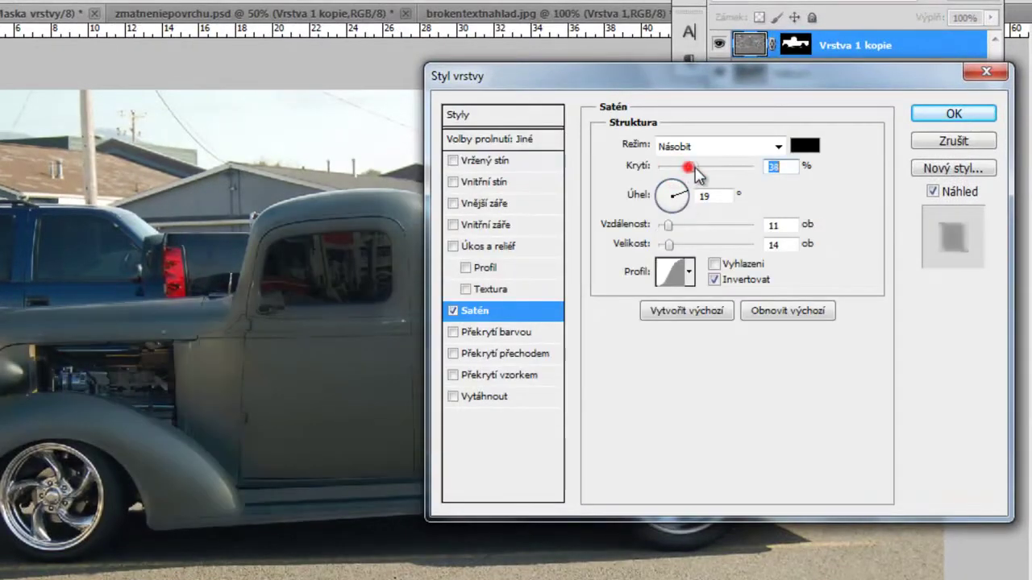
left_click(930, 116)
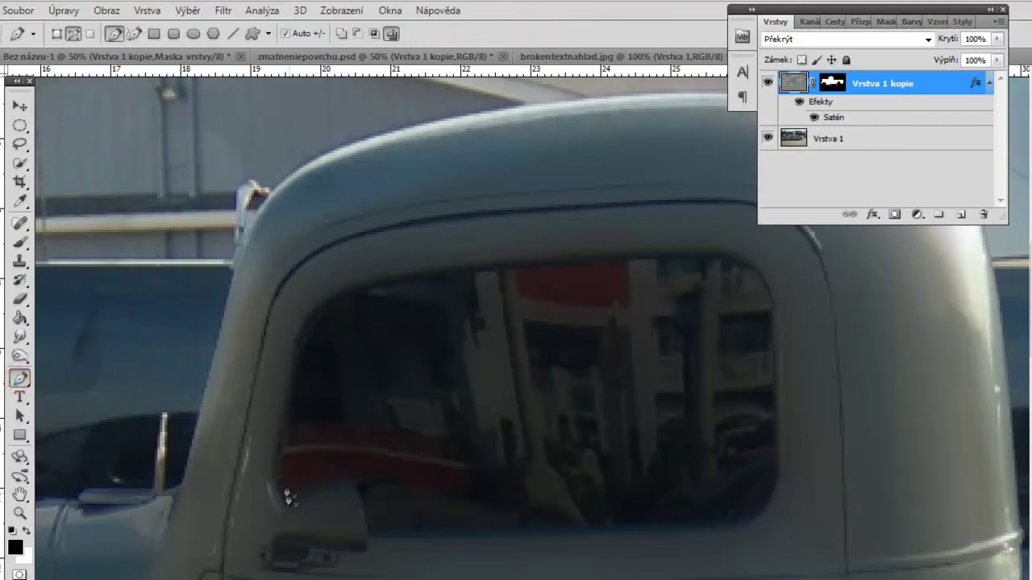
Step: Trace the cab window outline, including the mirror notch, as a closed Pen path
left_click(304, 349)
mouse_move(383, 288)
left_mouse_down()
mouse_move(472, 292)
mouse_move(464, 278)
mouse_move(391, 291)
left_mouse_up()
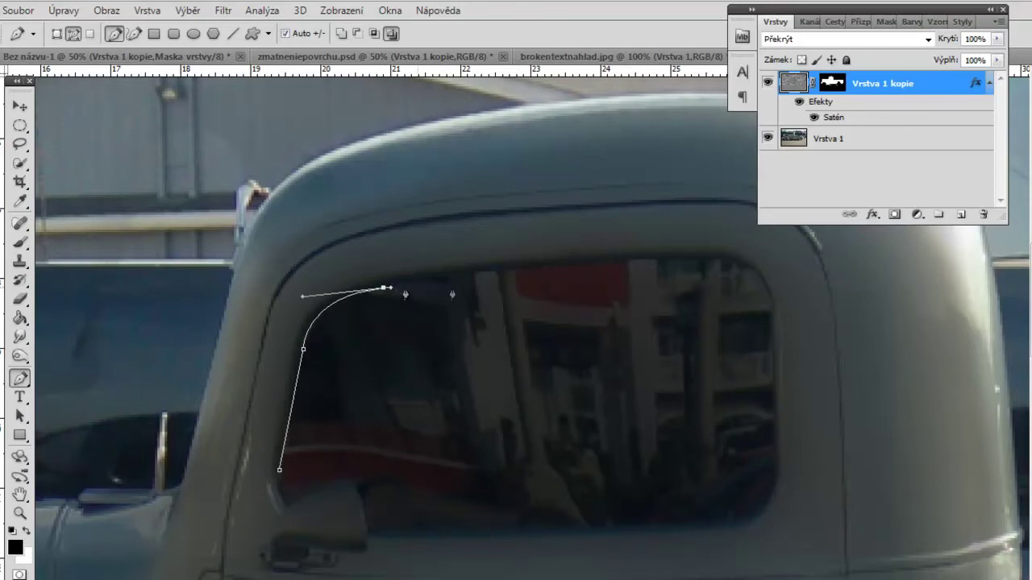
mouse_move(698, 261)
left_mouse_down()
mouse_move(778, 272)
mouse_move(883, 267)
mouse_move(711, 263)
left_mouse_up()
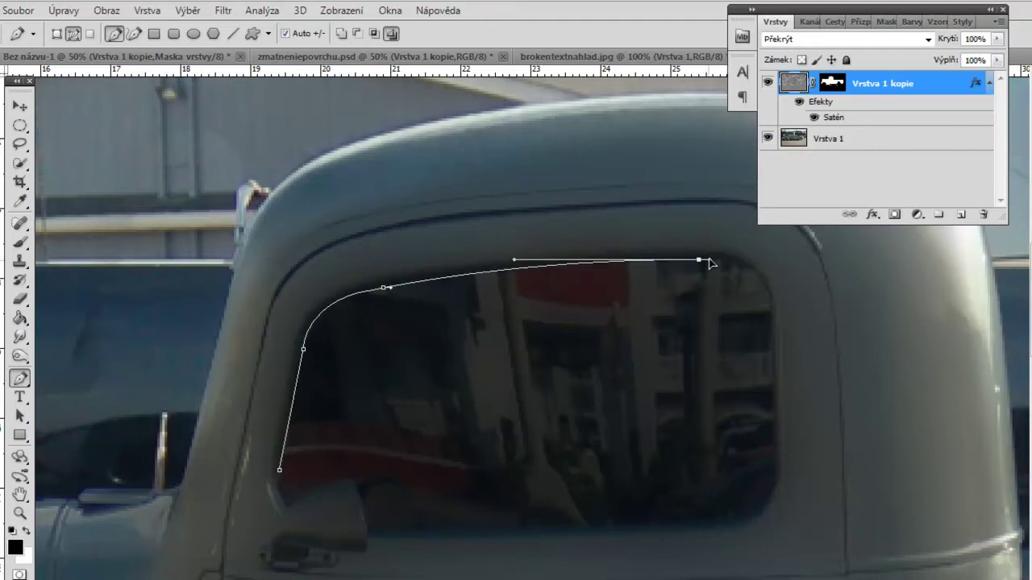
mouse_move(772, 323)
left_mouse_down()
mouse_move(783, 409)
mouse_move(773, 339)
left_mouse_up()
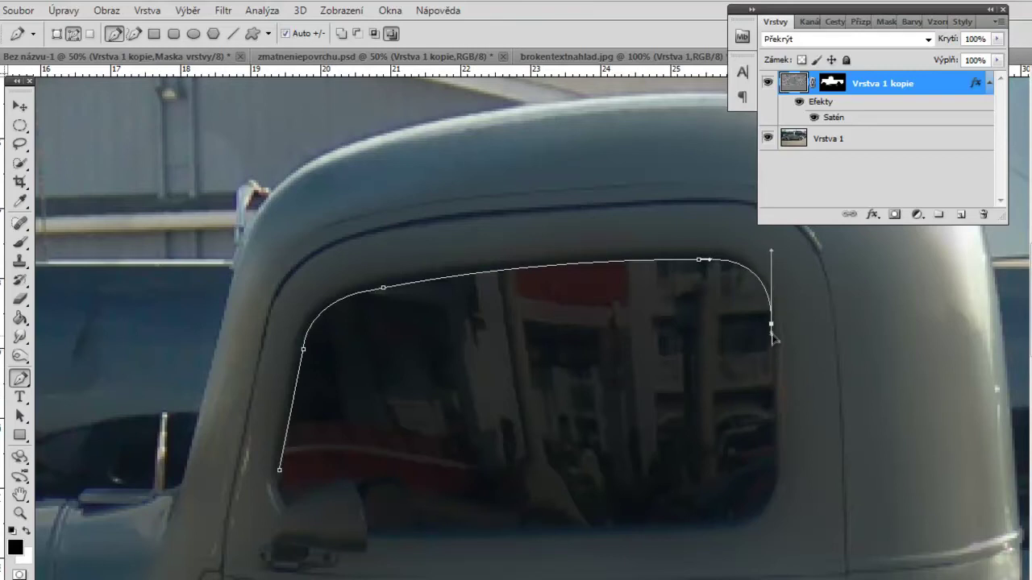
mouse_move(775, 458)
left_mouse_down()
mouse_move(748, 524)
mouse_move(637, 532)
mouse_move(702, 525)
left_mouse_up()
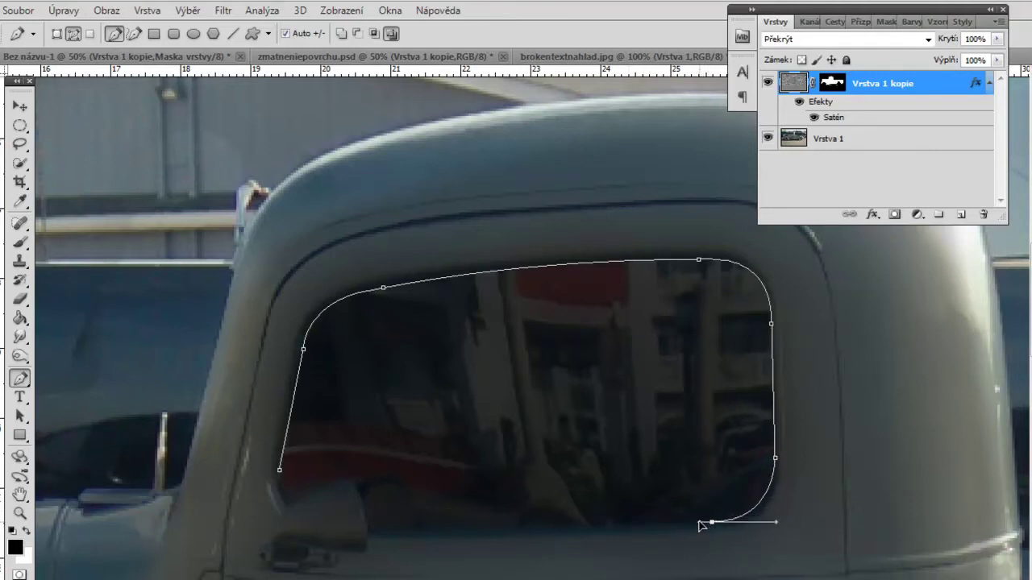
left_click(371, 533)
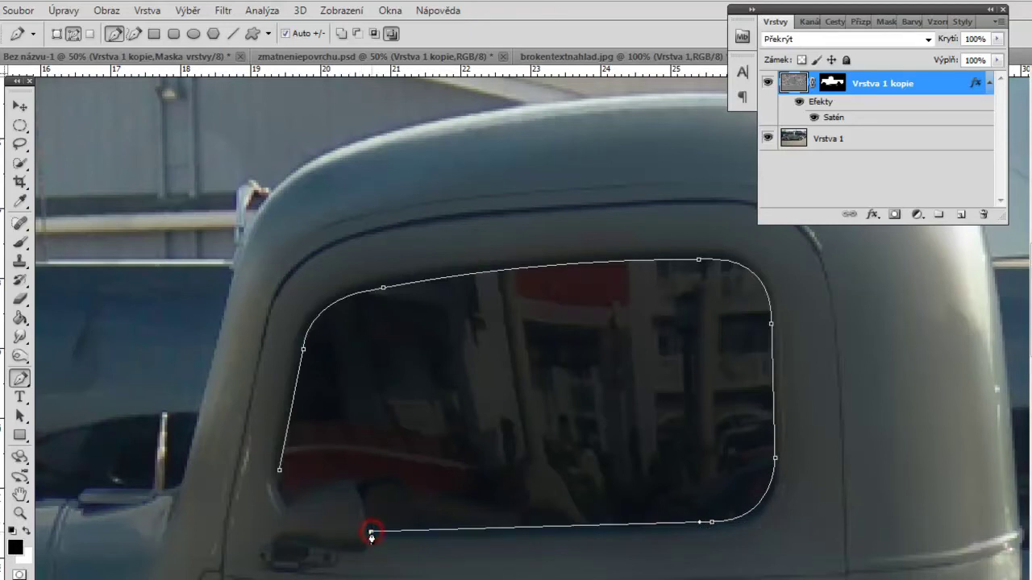
left_click(352, 478)
left_click_drag(292, 506, 275, 520)
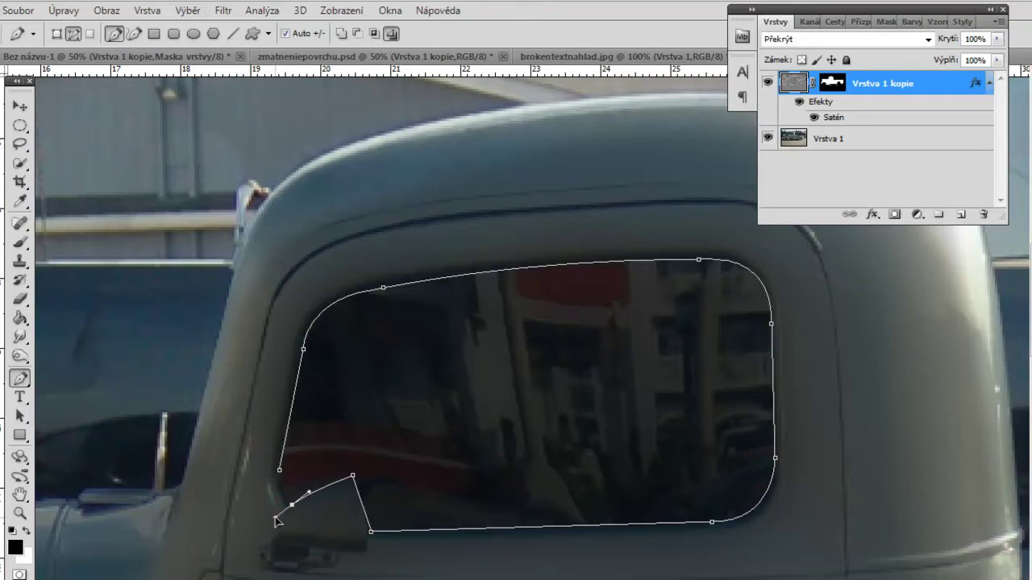
left_click_drag(278, 476, 271, 480)
Step: Convert the window path into a selection
right_click(526, 402)
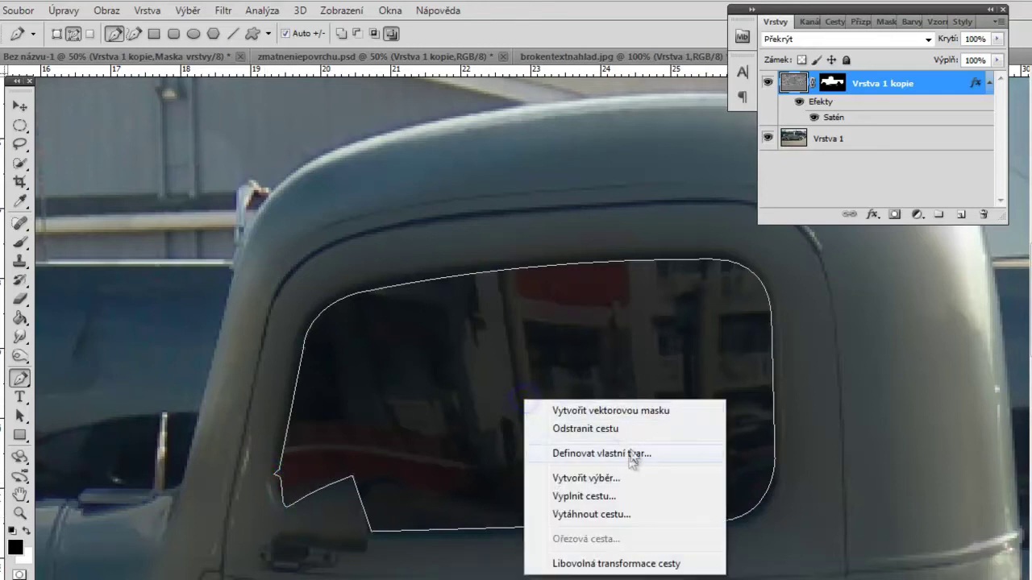
left_click(614, 479)
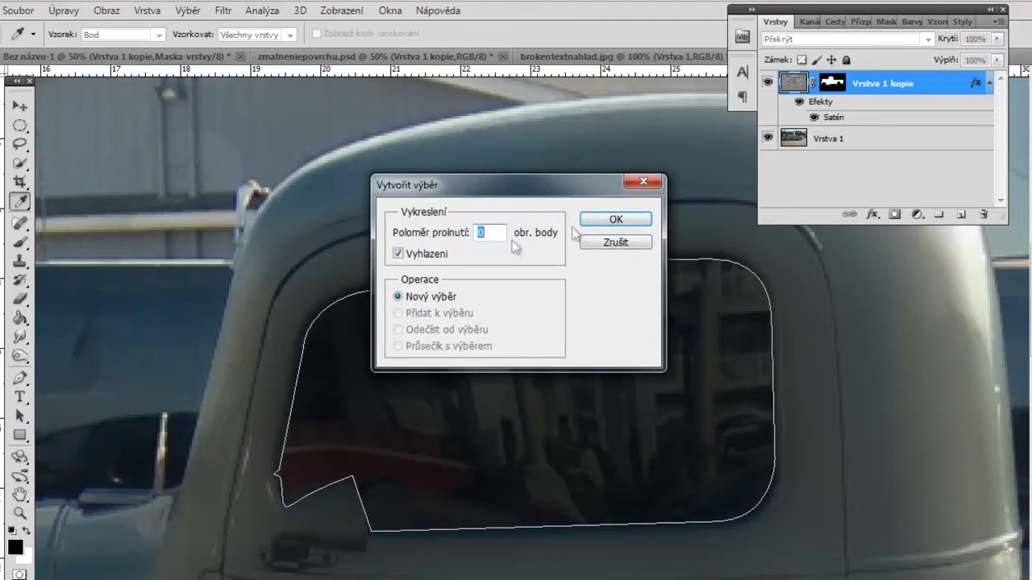
left_click(604, 220)
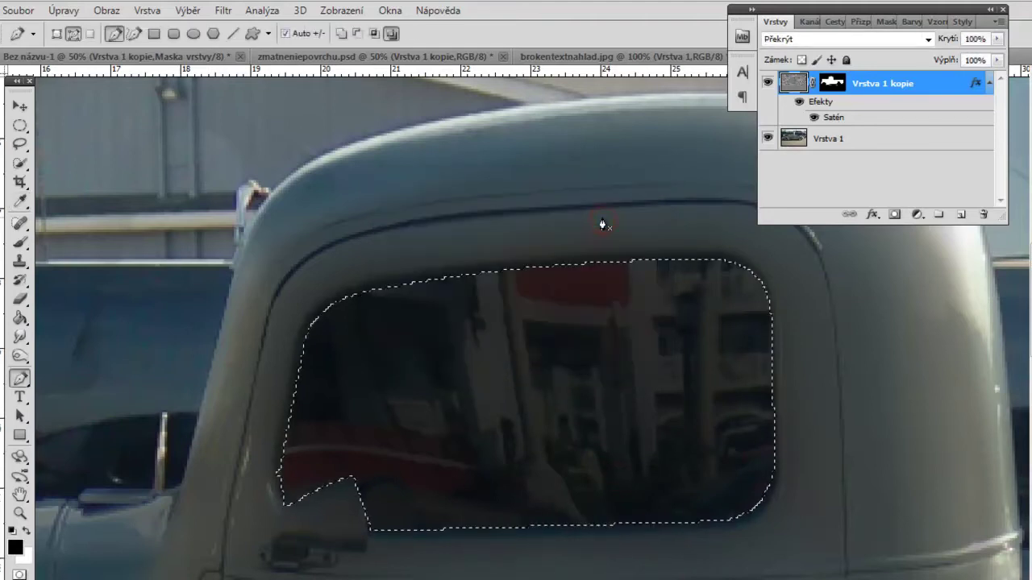
Step: Fill the window selection on the mask with the Paint Bucket, then deselect
key("g")
key("alt+e")
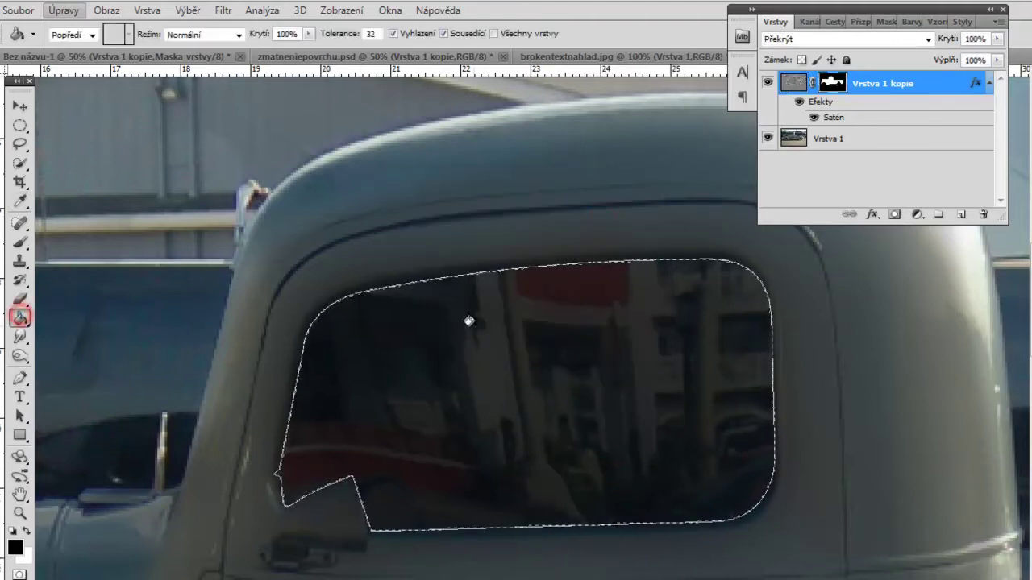
right_click(453, 375)
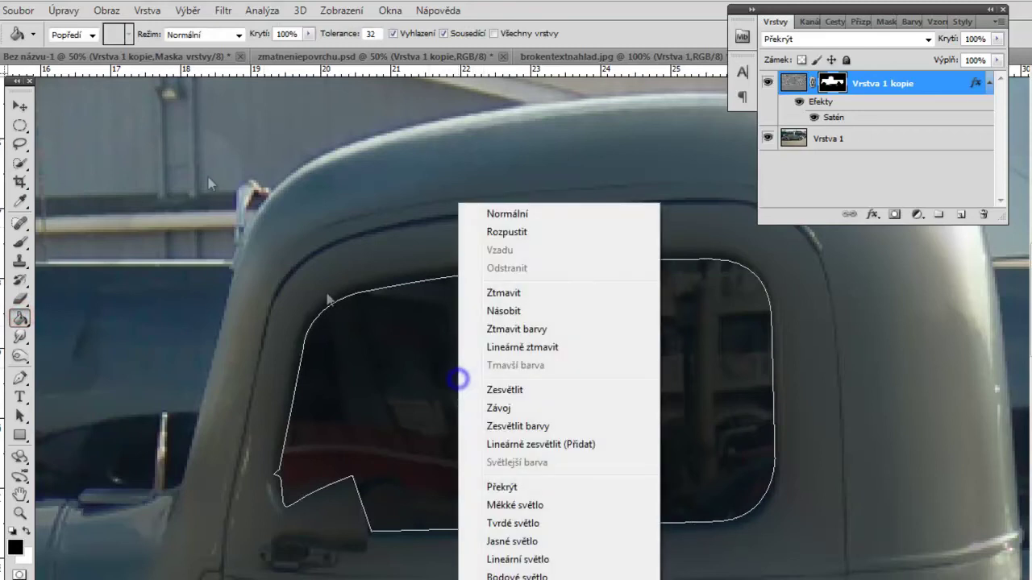
left_click(63, 9)
left_click(80, 43)
left_click(64, 11)
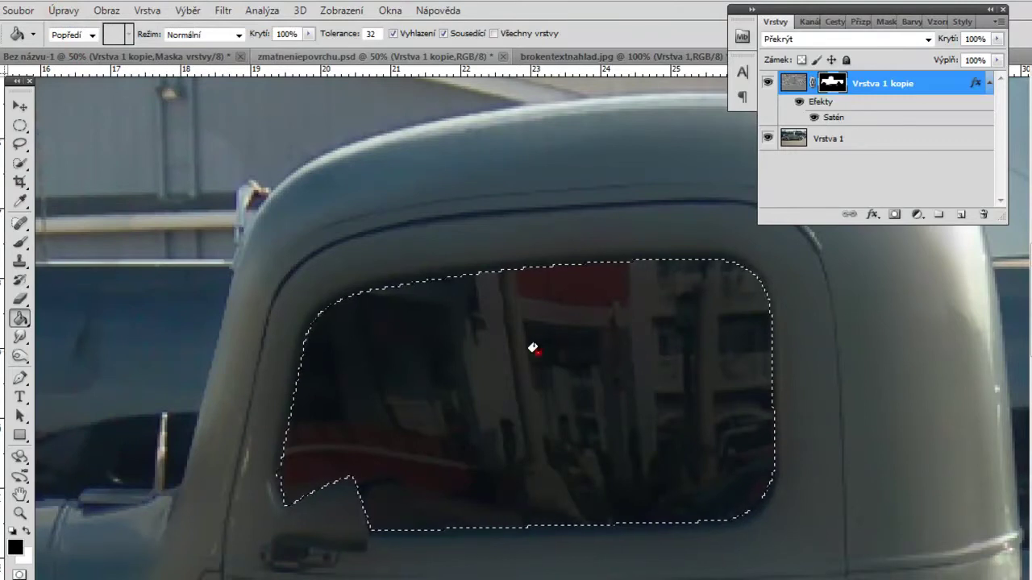
left_click(533, 347)
key("ctrl+d")
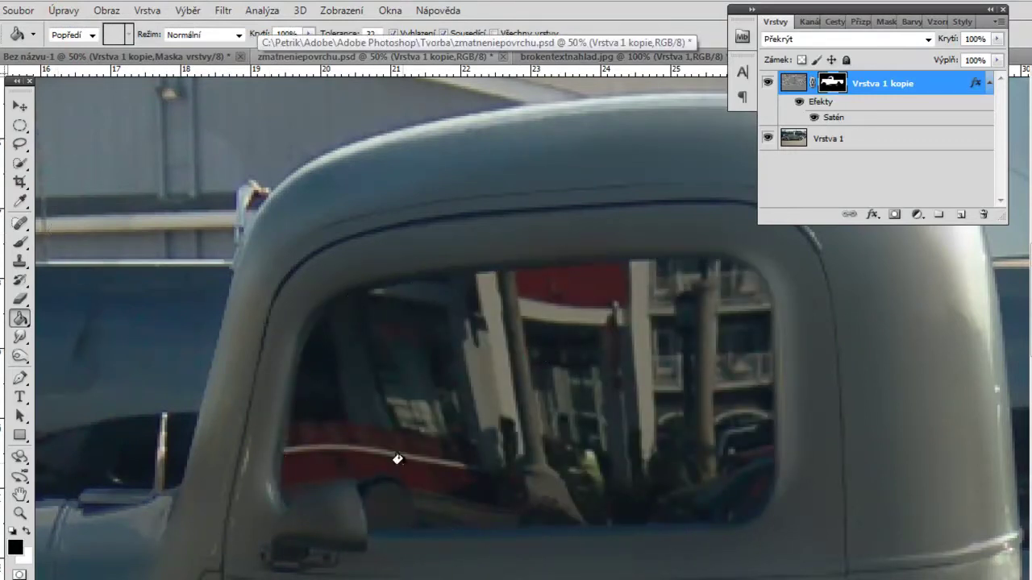
scroll(397, 459, "left", 10)
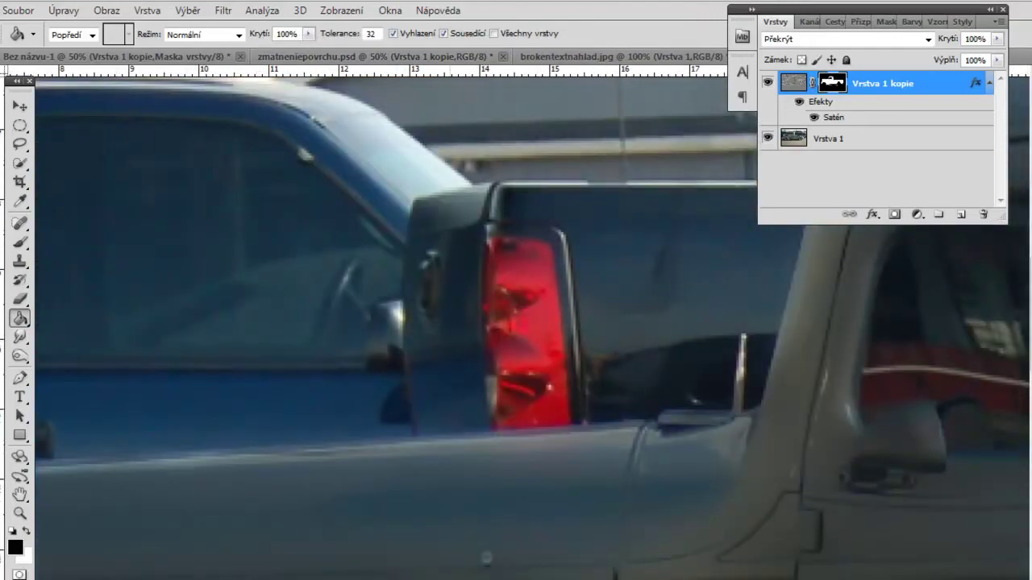
scroll(441, 322, "down", 3)
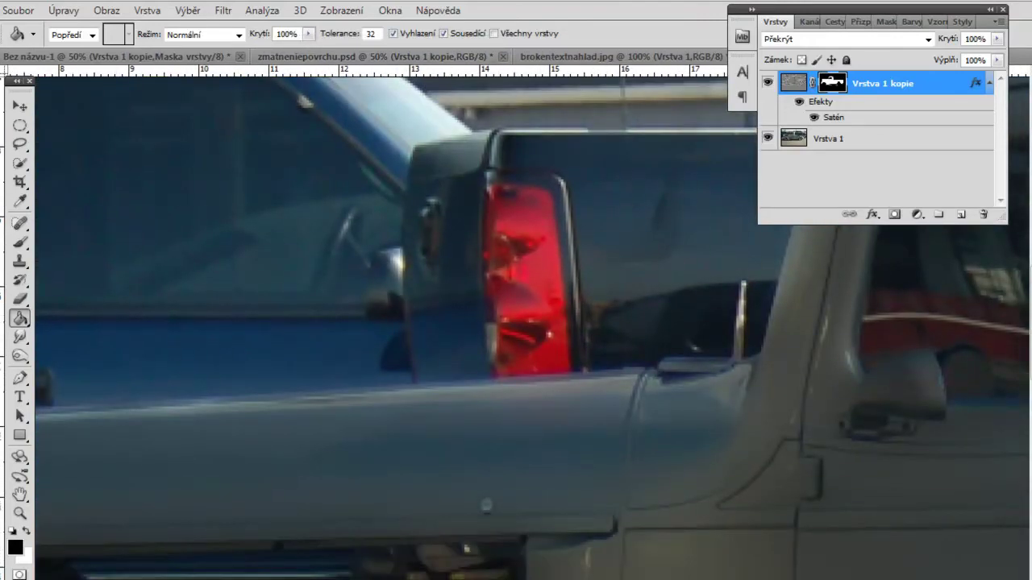
scroll(64, 488, "left", 3)
scroll(64, 488, "down", 2)
scroll(65, 488, "down", 1)
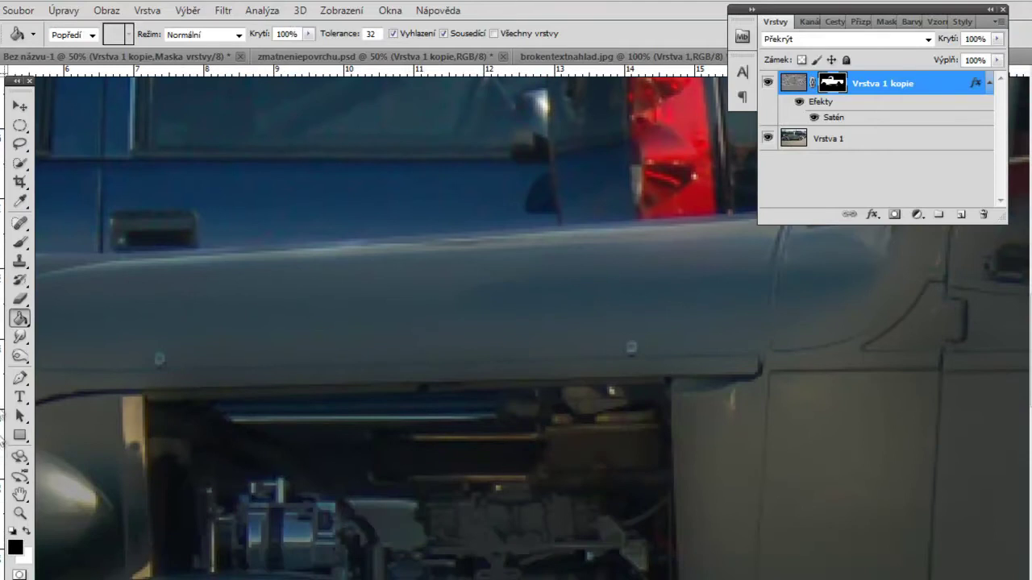
Step: Trace a closed Pen path around the engine bay opening along the fender top
left_click(20, 377)
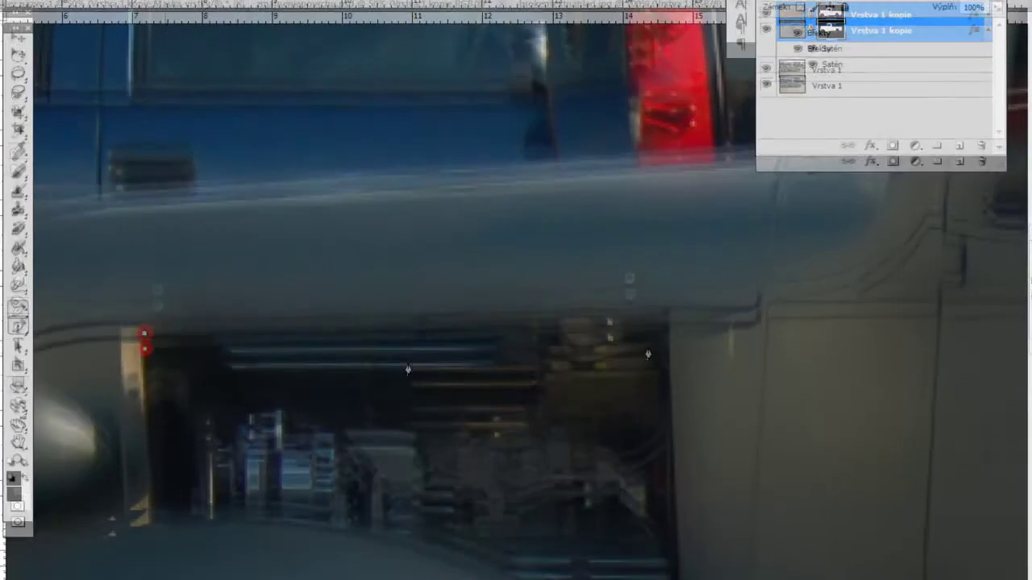
scroll(668, 484, "down", 2)
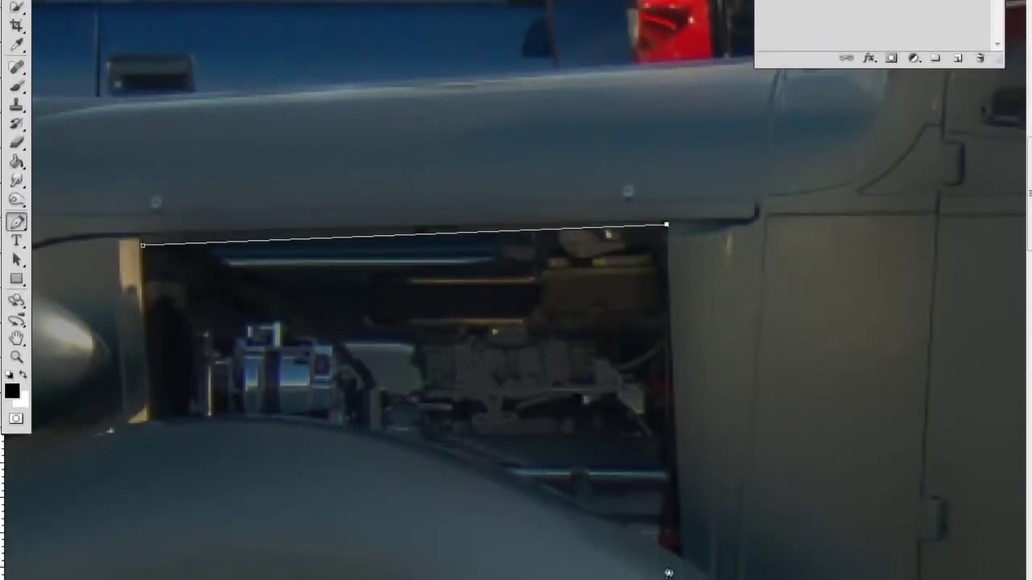
left_click(680, 555)
mouse_move(149, 425)
left_mouse_down()
mouse_move(194, 470)
mouse_move(130, 481)
mouse_move(351, 425)
left_mouse_up()
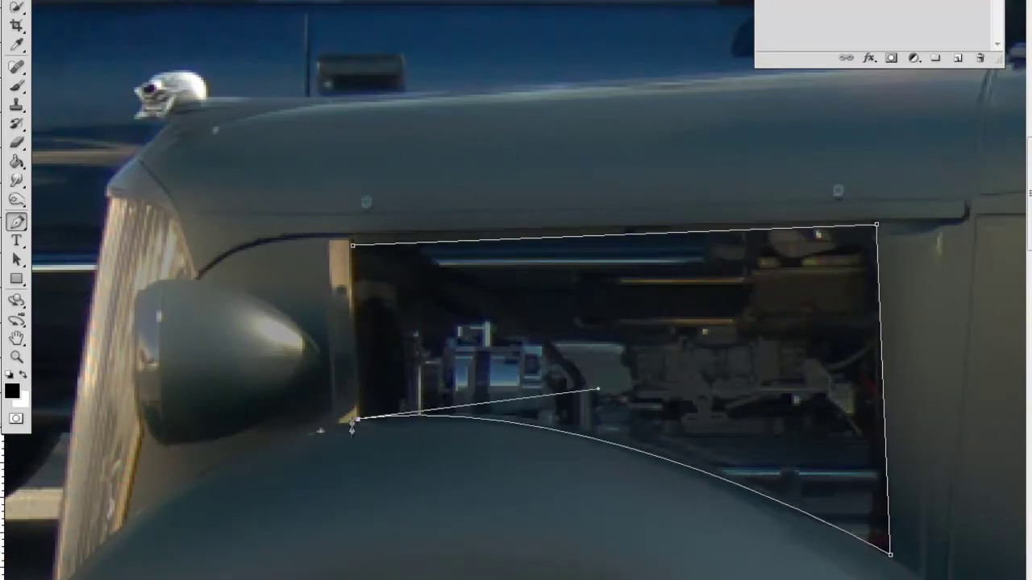
left_click(355, 252)
Step: Make an unfeathered selection from the engine bay path, fill it, and deselect
right_click(438, 314)
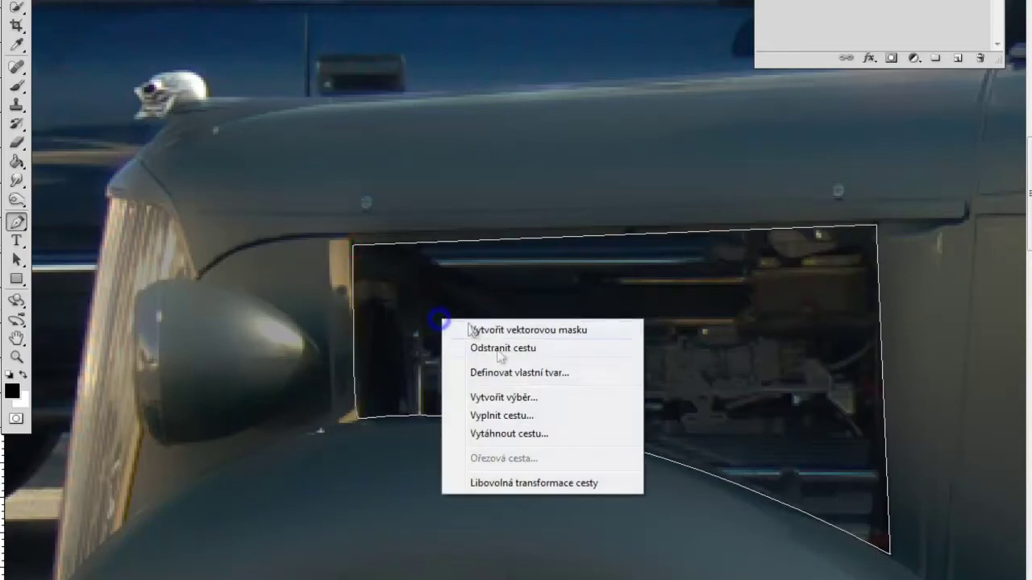
left_click(541, 397)
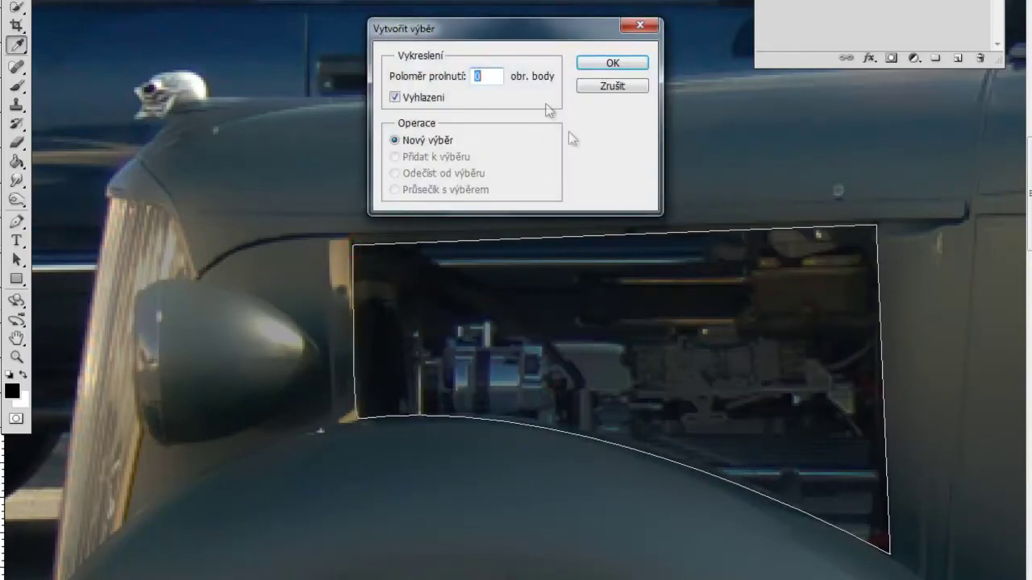
left_click(615, 65)
left_click(18, 159)
left_click(530, 361)
key("ctrl+d")
left_click(16, 358)
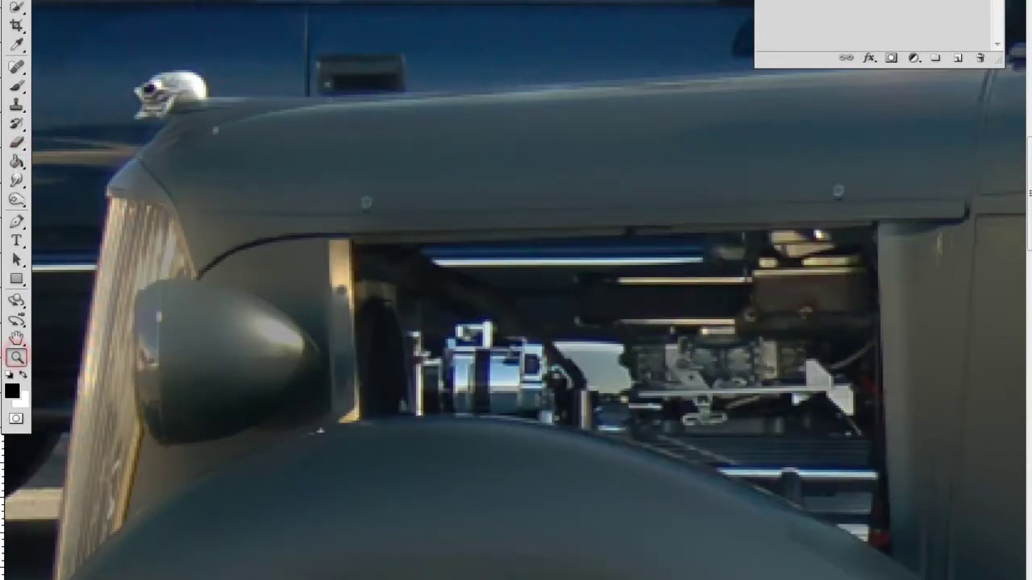
Step: Start a Pen path along the grille edge, curving around the headlight top
scroll(516, 290, "left", 5)
scroll(424, 484, "down", 3)
scroll(426, 385, "up", 1)
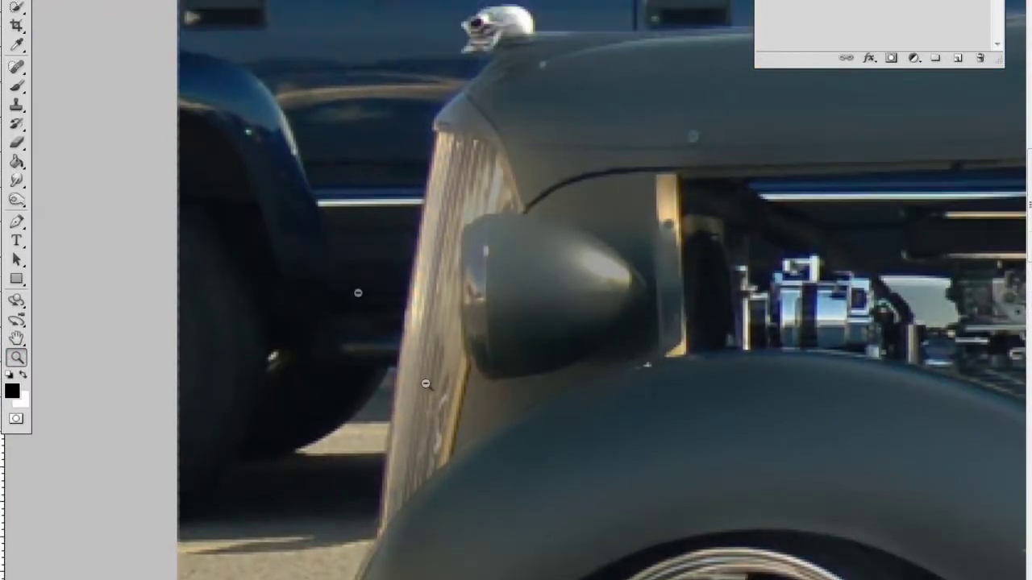
left_click(17, 222)
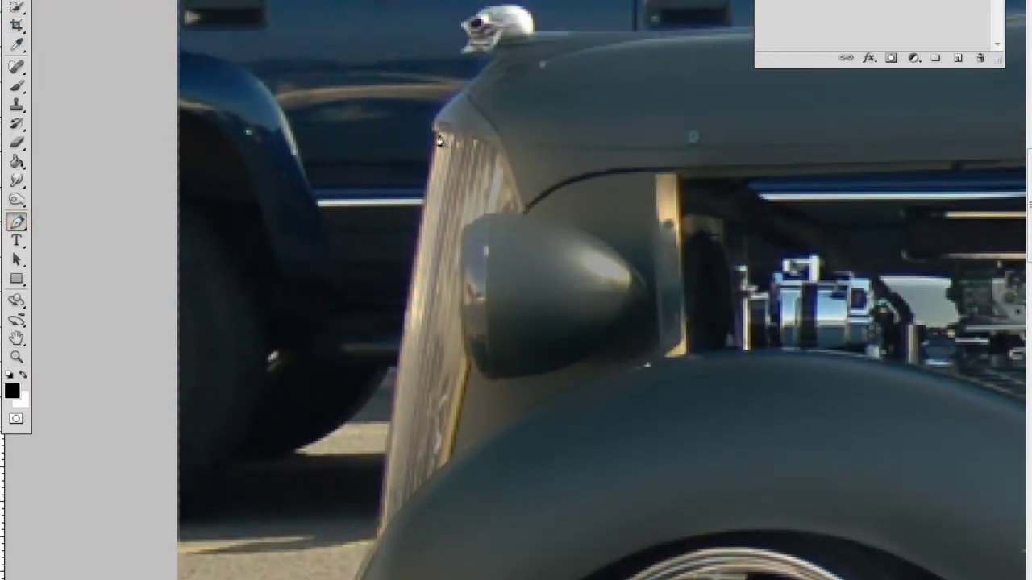
left_click(436, 134)
mouse_move(518, 211)
left_mouse_down()
mouse_move(528, 313)
mouse_move(530, 302)
left_mouse_up()
left_click(518, 214, "alt")
key("ctrl+z")
left_click_drag(532, 313, 525, 304)
left_click(518, 213, "alt")
left_click(463, 231)
Step: Continue the grille path around the headlight bottom and close it at the start
key("alt+e")
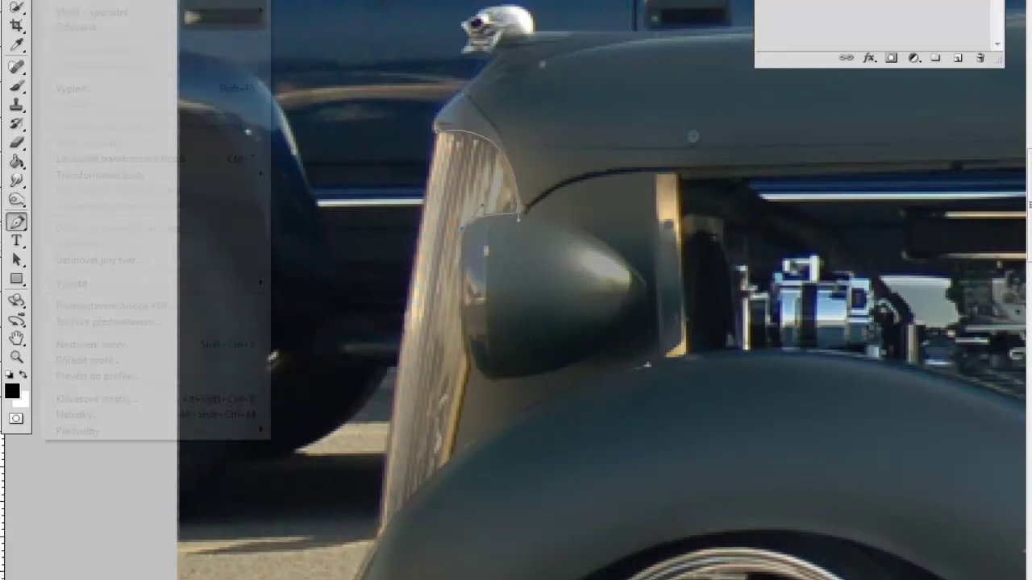
key("Escape")
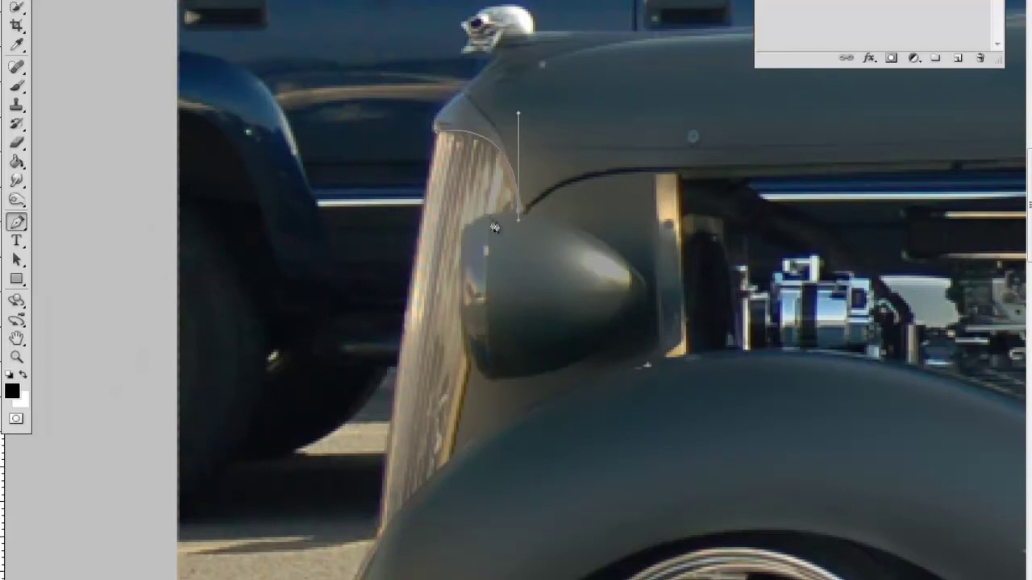
left_click(491, 216)
left_click_drag(495, 373, 508, 407)
left_click_drag(509, 407, 499, 381)
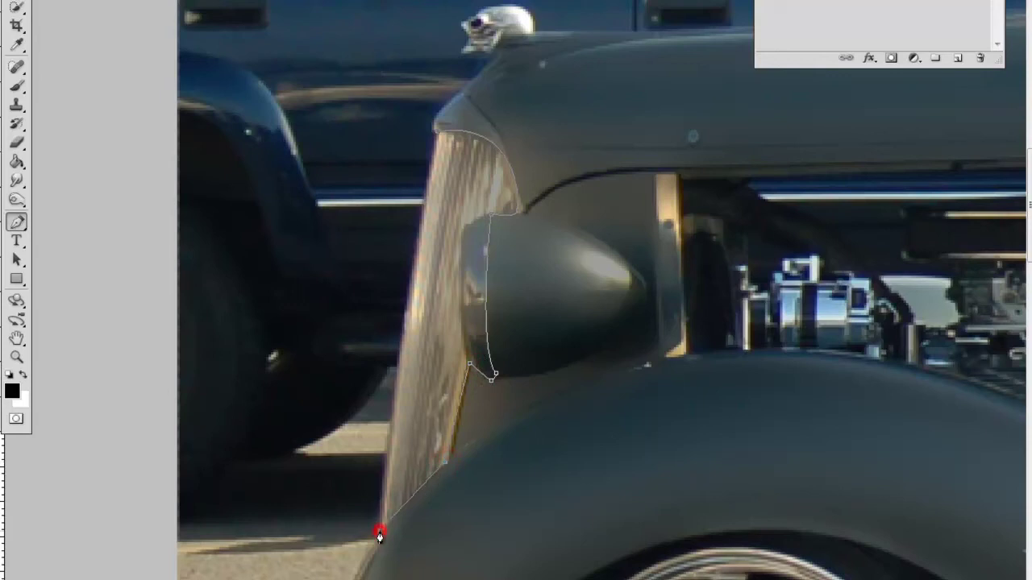
left_click_drag(436, 133, 453, 137)
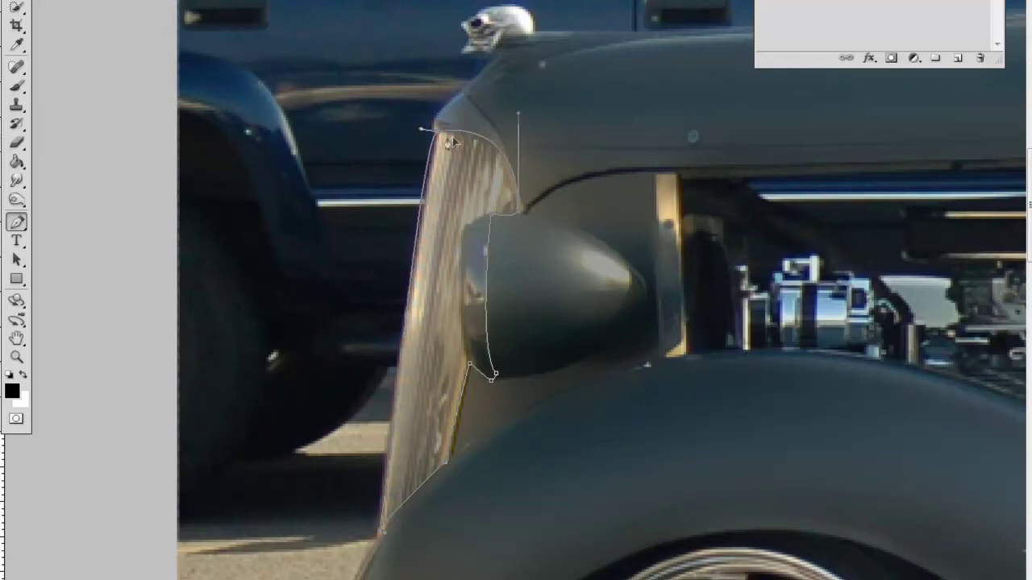
left_click(438, 132)
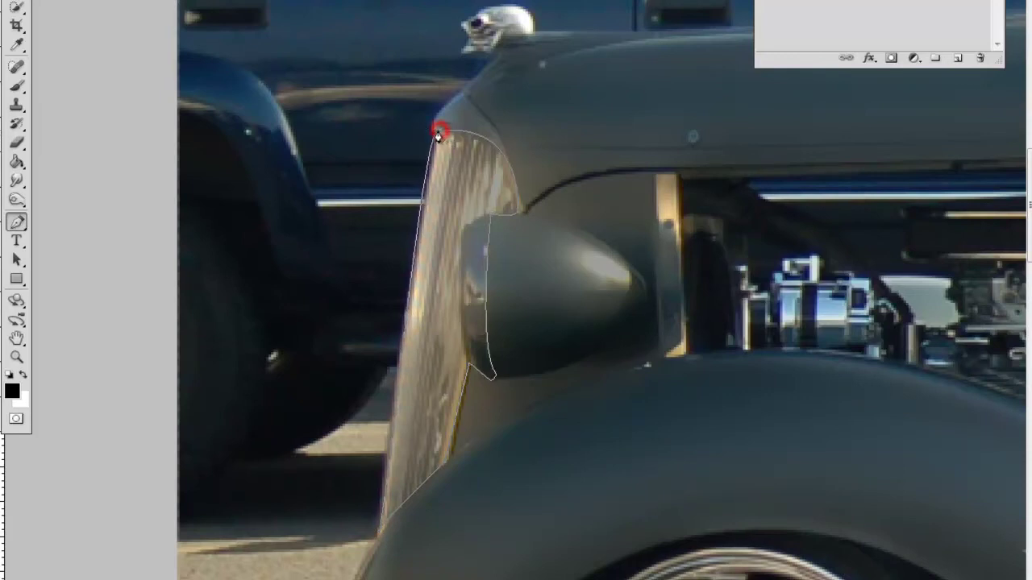
Step: Make a selection from the grille path, fill it, deselect, and zoom to fit
right_click(470, 179)
left_click(518, 292)
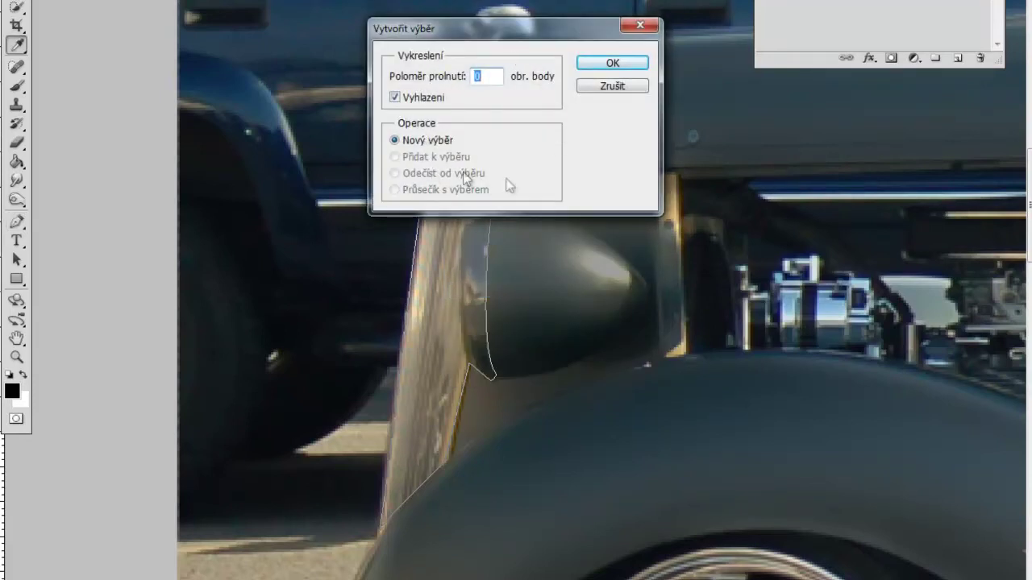
left_click(610, 64)
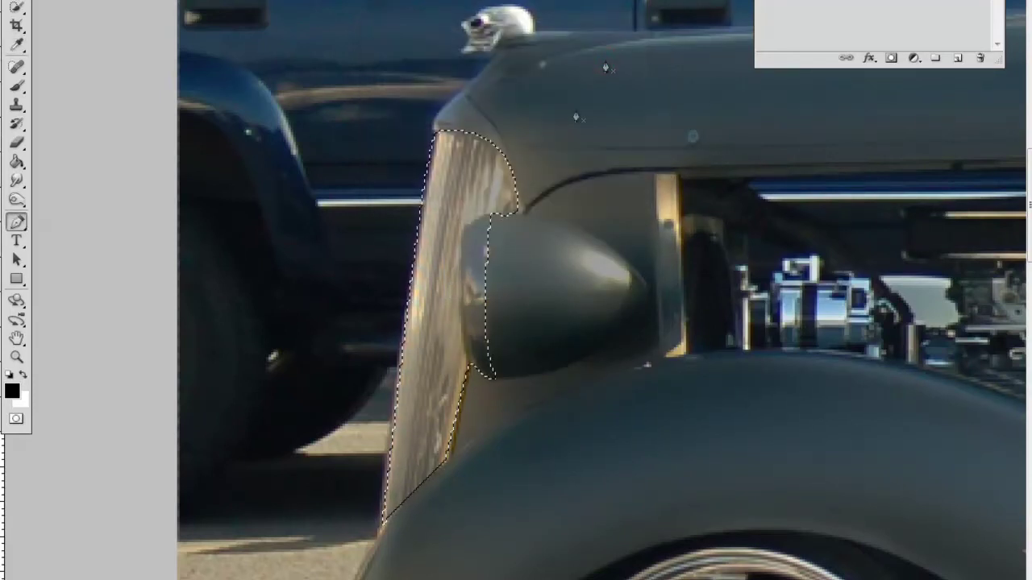
left_click(16, 161)
left_click(438, 215)
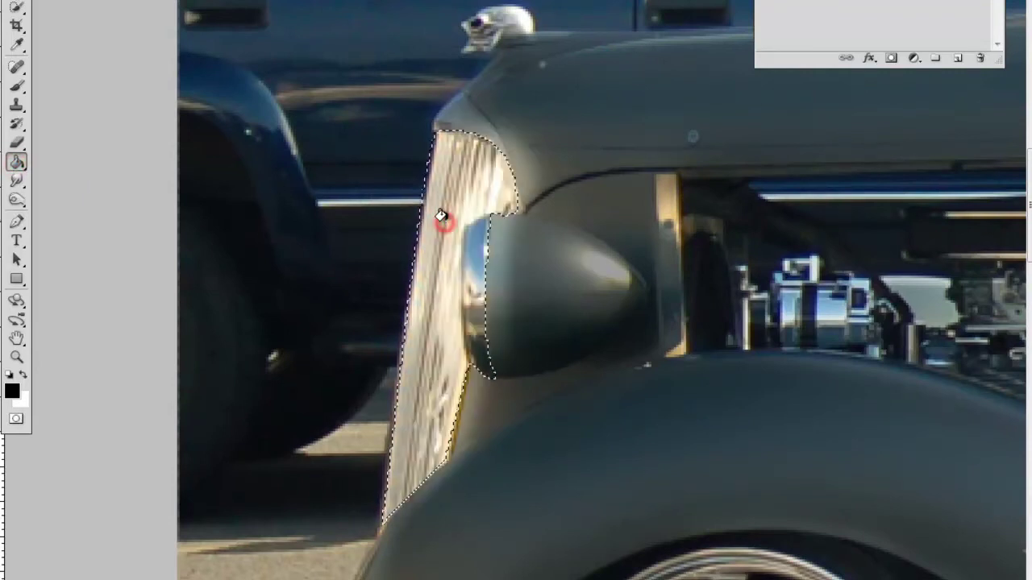
key("ctrl+d")
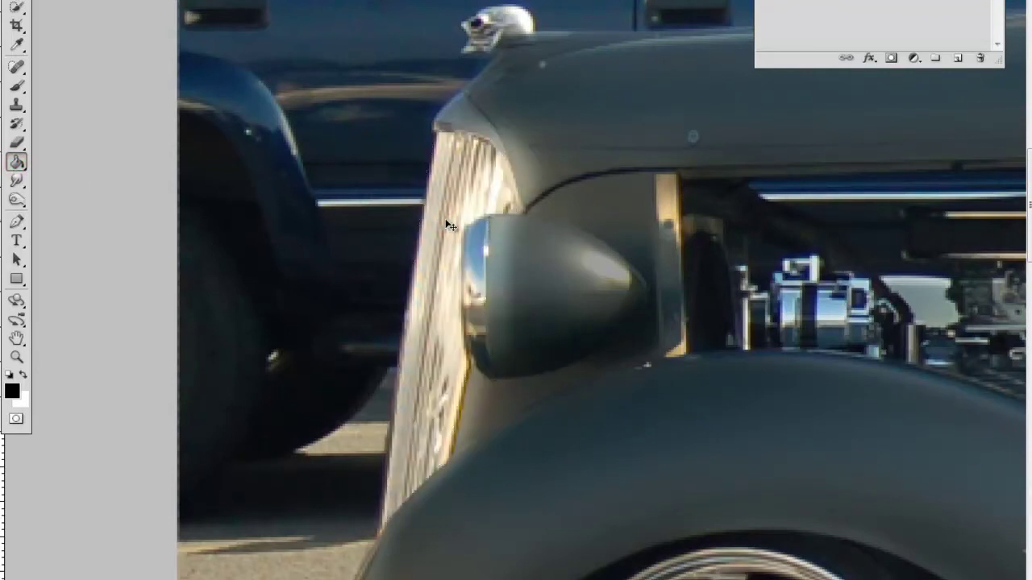
key("ctrl+0")
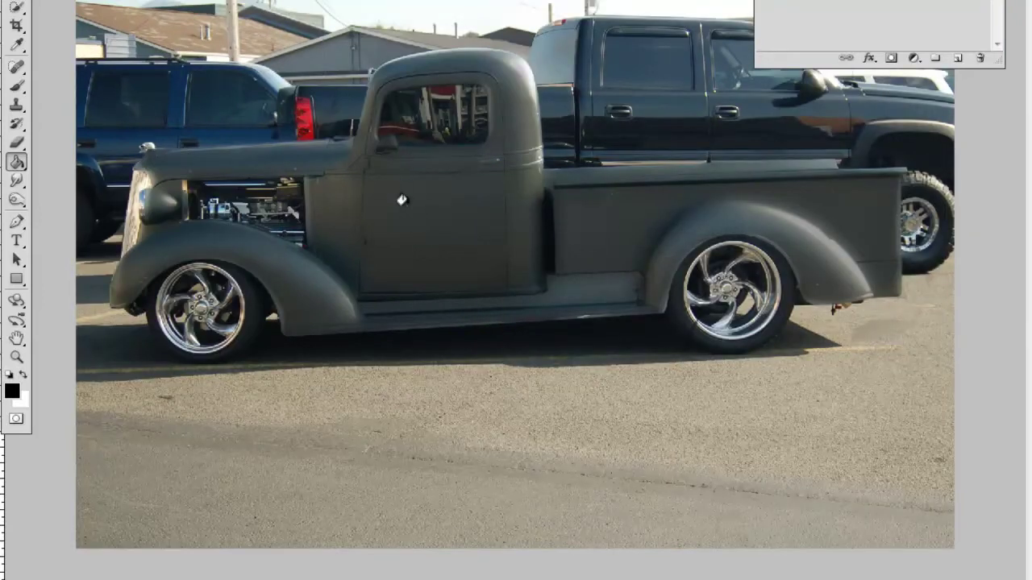
Step: Select the Burn tool with a smaller brush size
key("ctrl+minus")
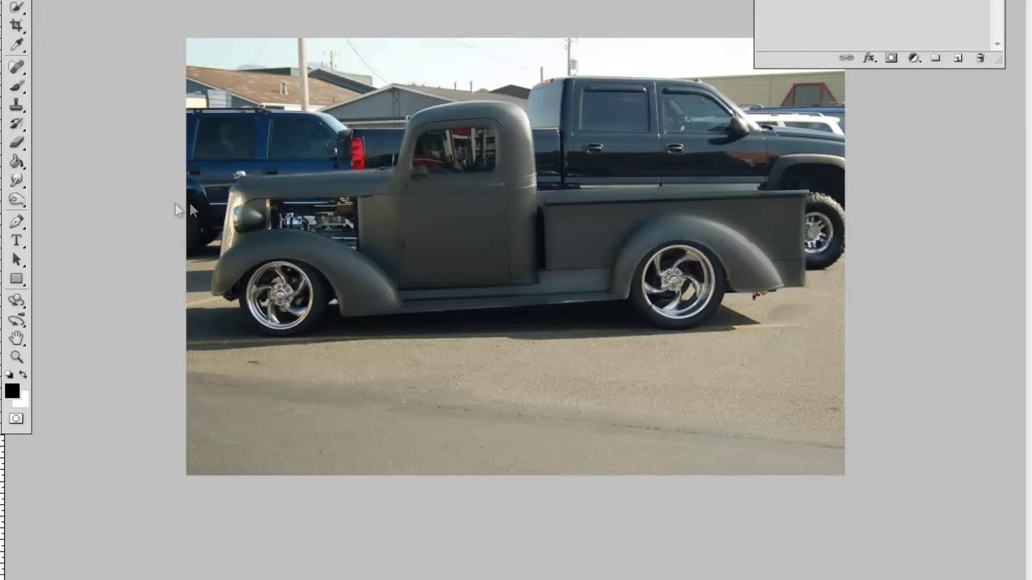
left_click_drag(17, 180, 41, 216)
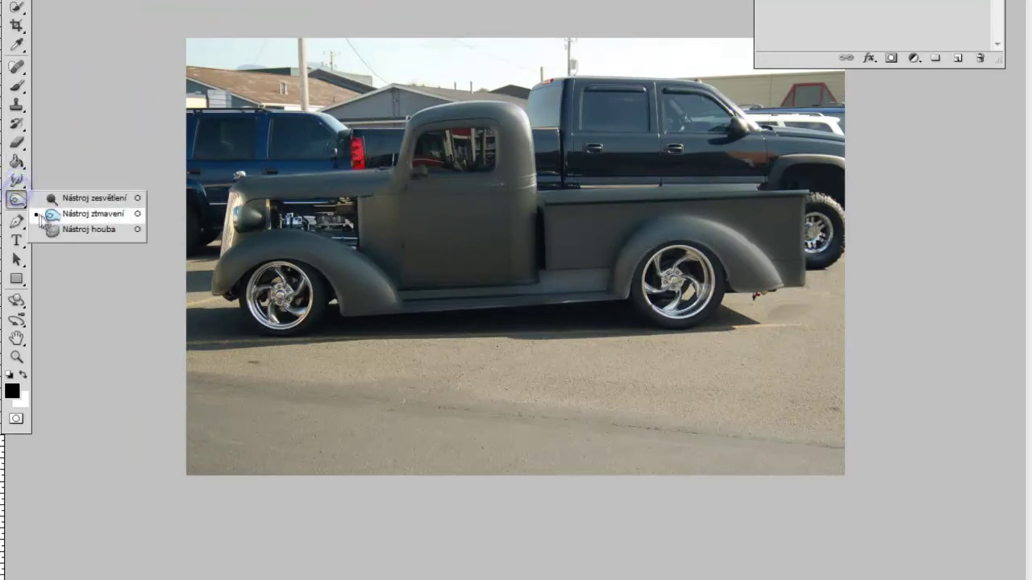
left_click(42, 216)
right_click(225, 230)
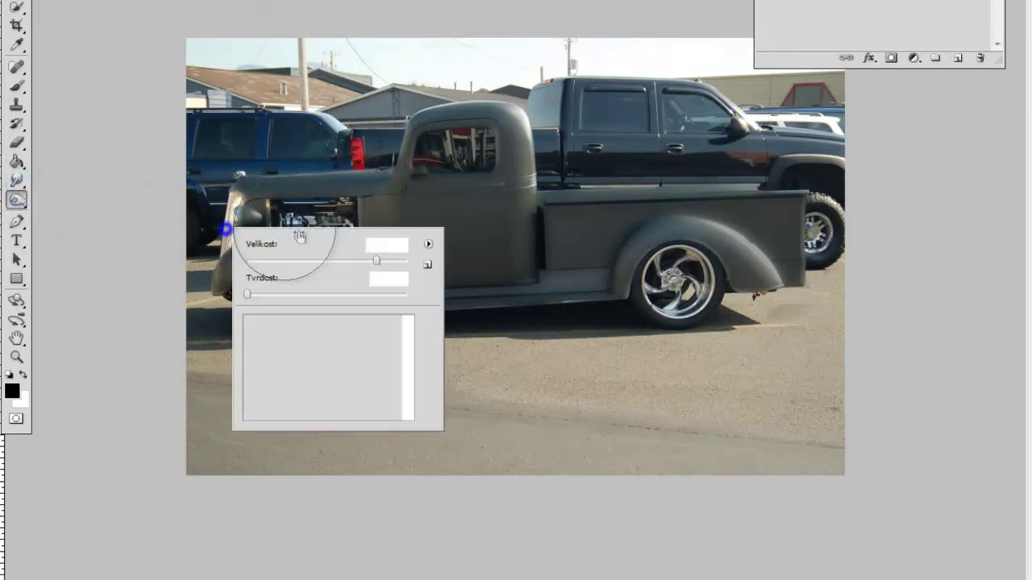
left_click(293, 258)
key("Return")
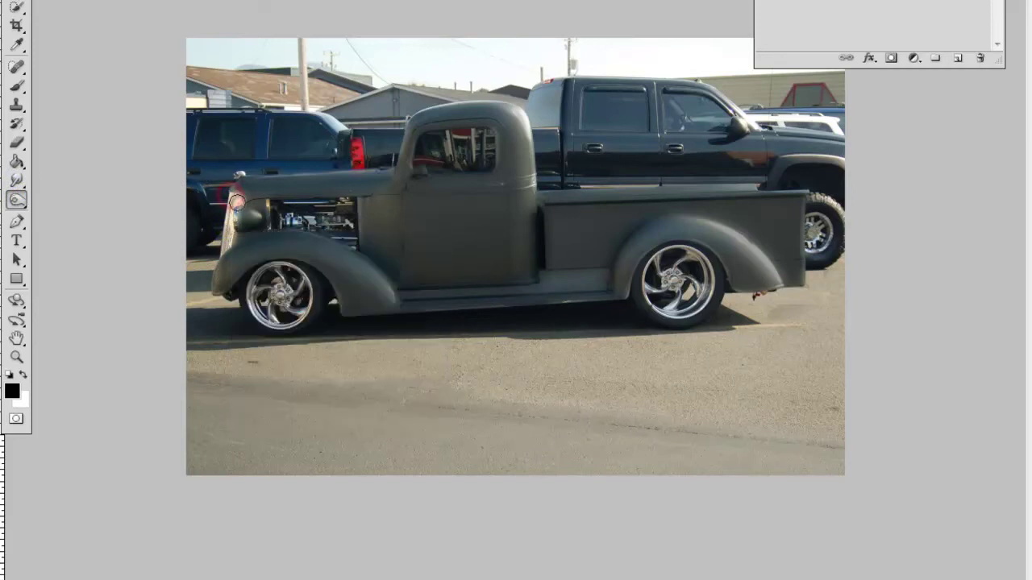
Step: Burn over the fender marker light and headlight, then swap colours and repaint them
left_click_drag(218, 247, 228, 255)
left_click_drag(236, 198, 224, 245)
key("x")
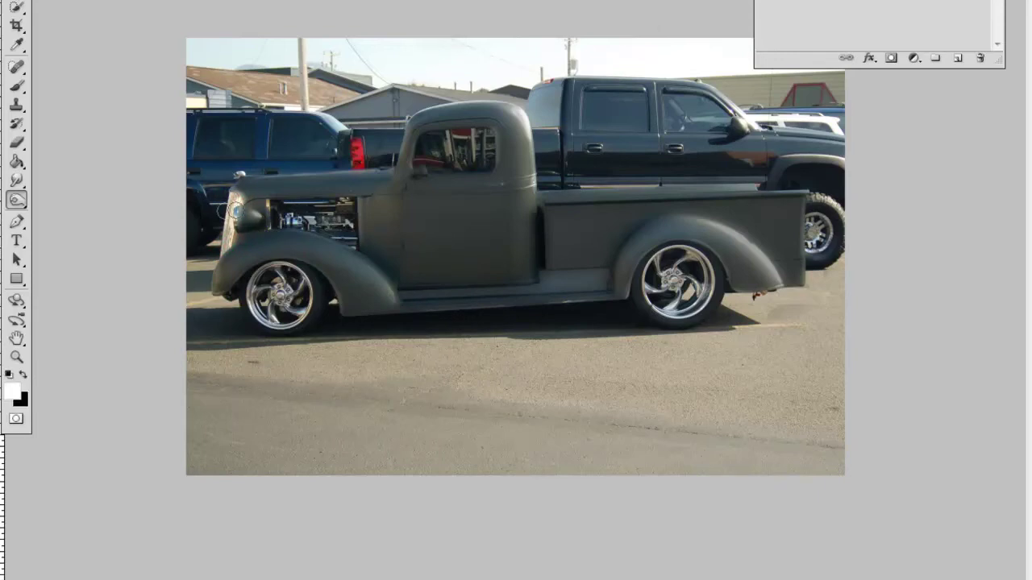
left_click_drag(232, 194, 224, 246)
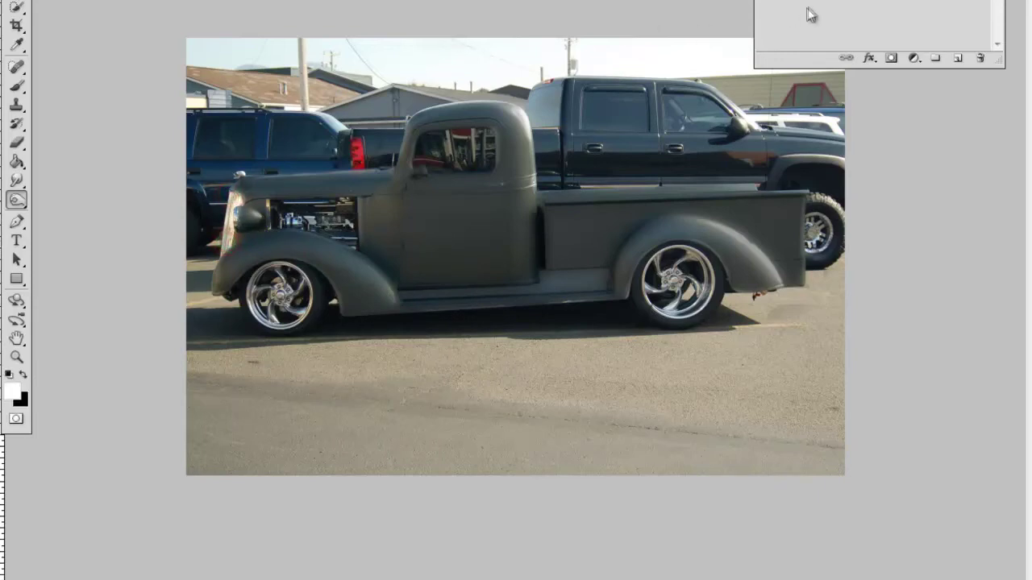
left_click_drag(235, 196, 230, 236)
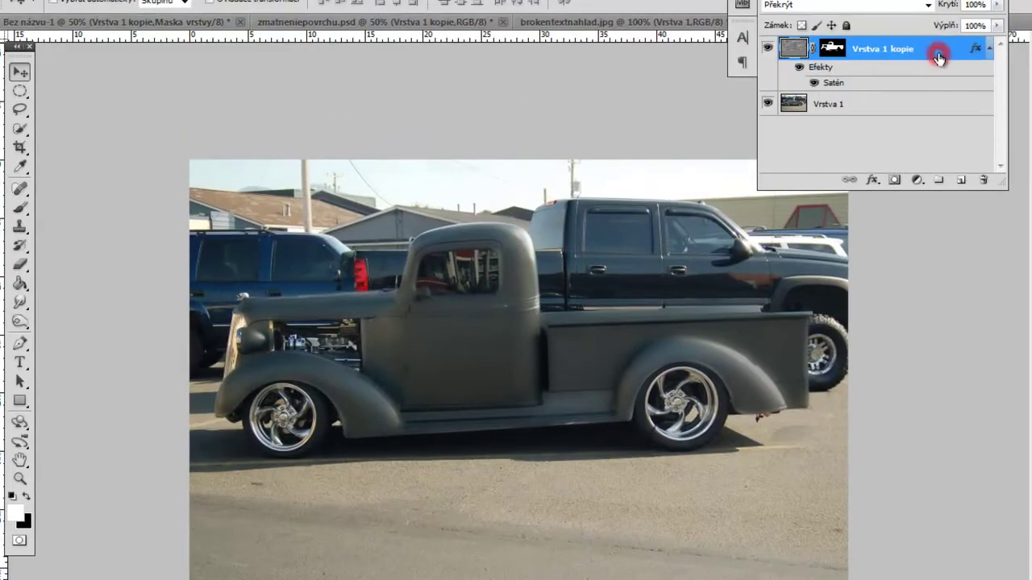
Step: Enable Pattern Overlay with the carbon weave pattern and turn off Satin
double_click(939, 58)
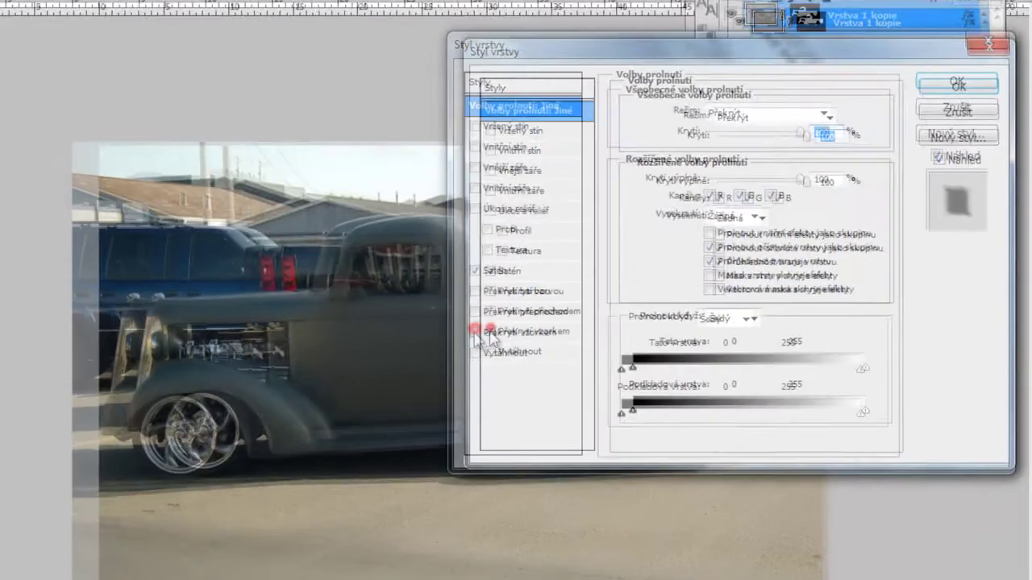
left_click(422, 336)
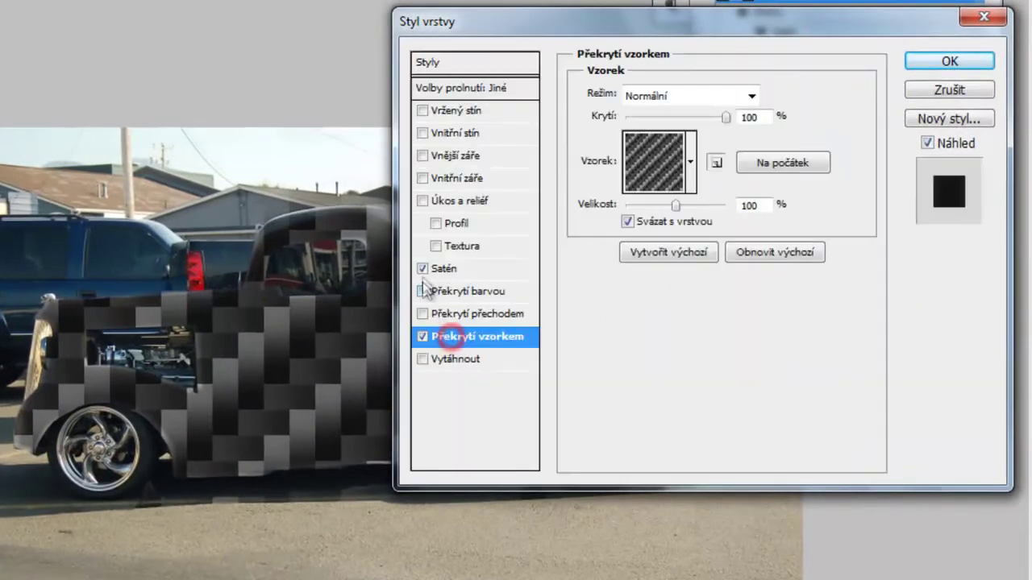
left_click(421, 269)
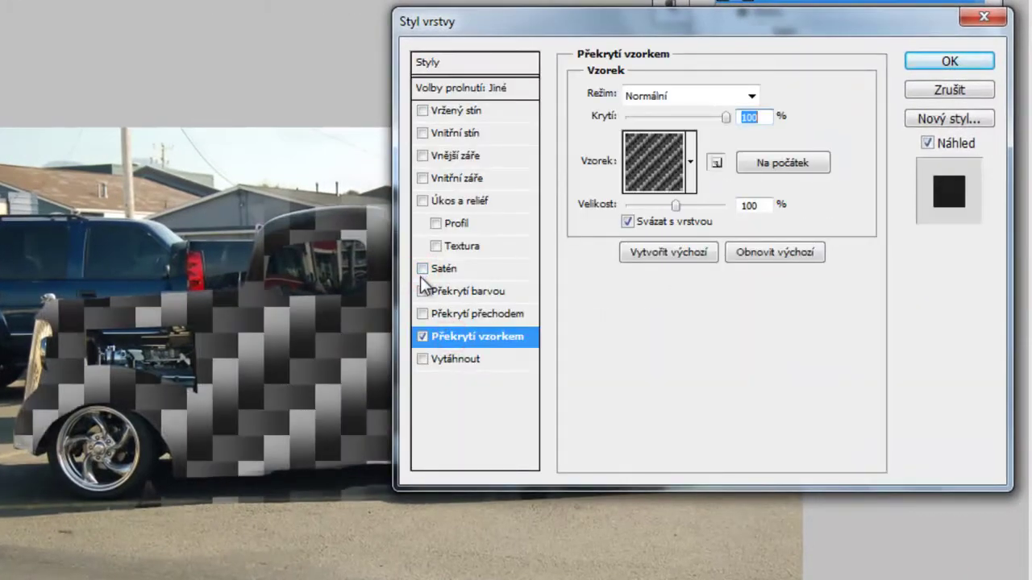
left_click(687, 157)
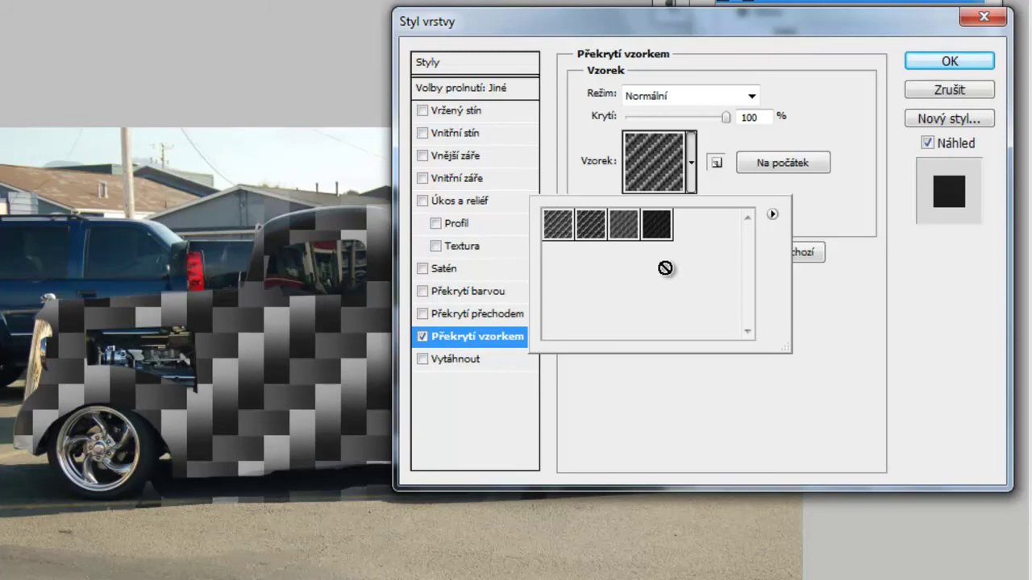
left_click(591, 228)
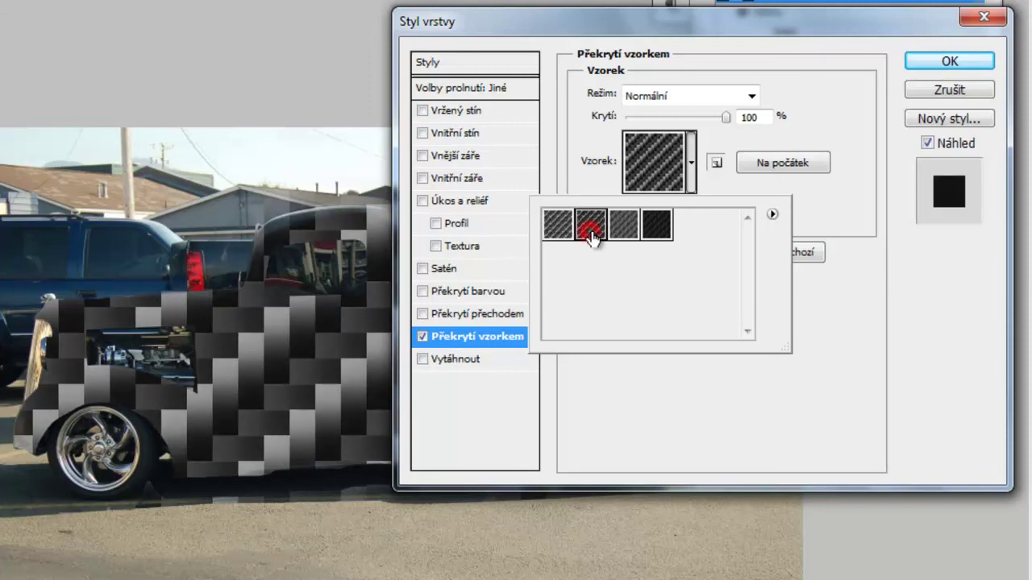
left_click(655, 227)
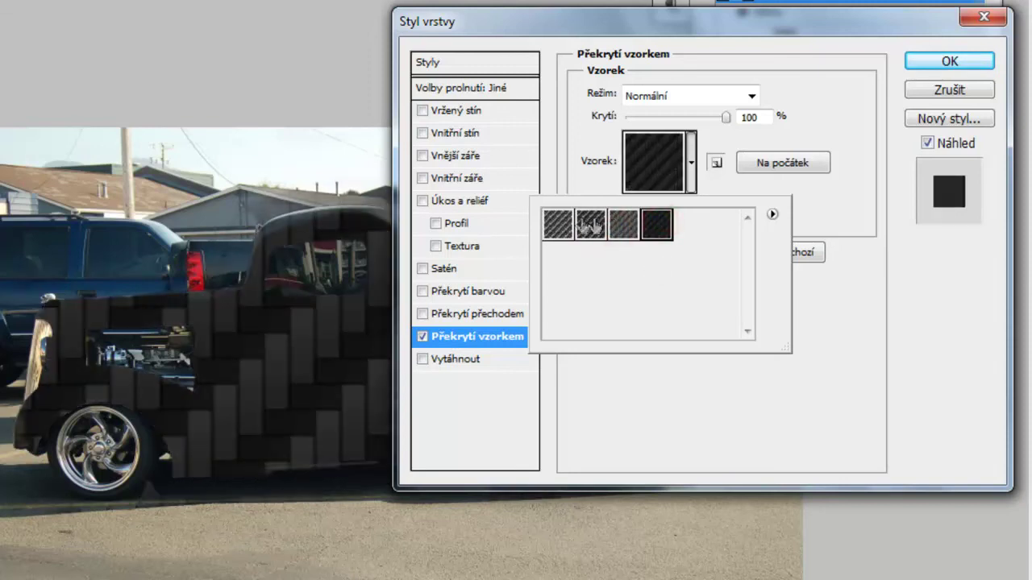
left_click(564, 226)
left_click(635, 227)
left_click(841, 97)
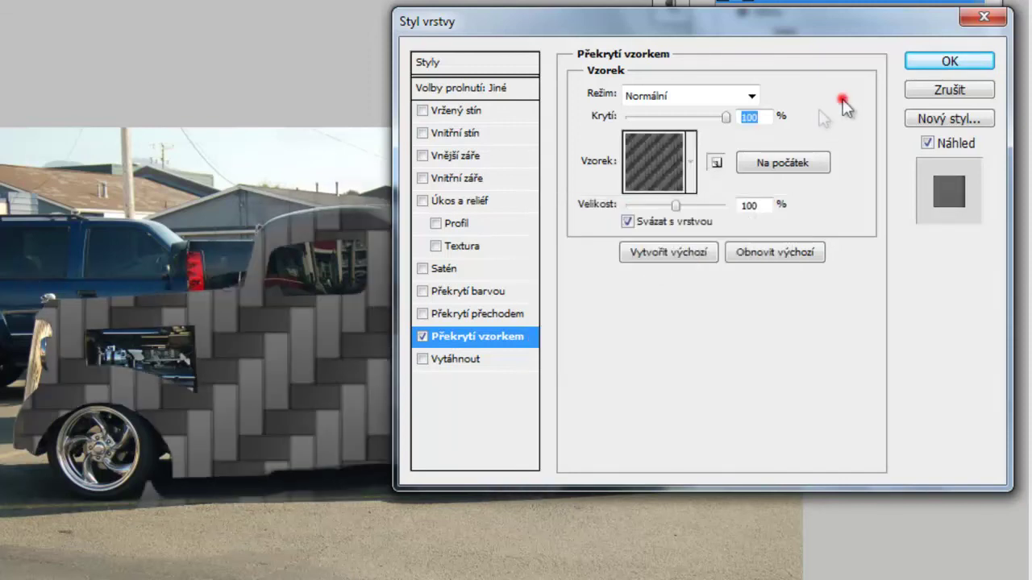
Step: Set the pattern scale to 2% and blend mode to Překrýt, then apply
left_click(628, 204)
type("2")
left_click(698, 96)
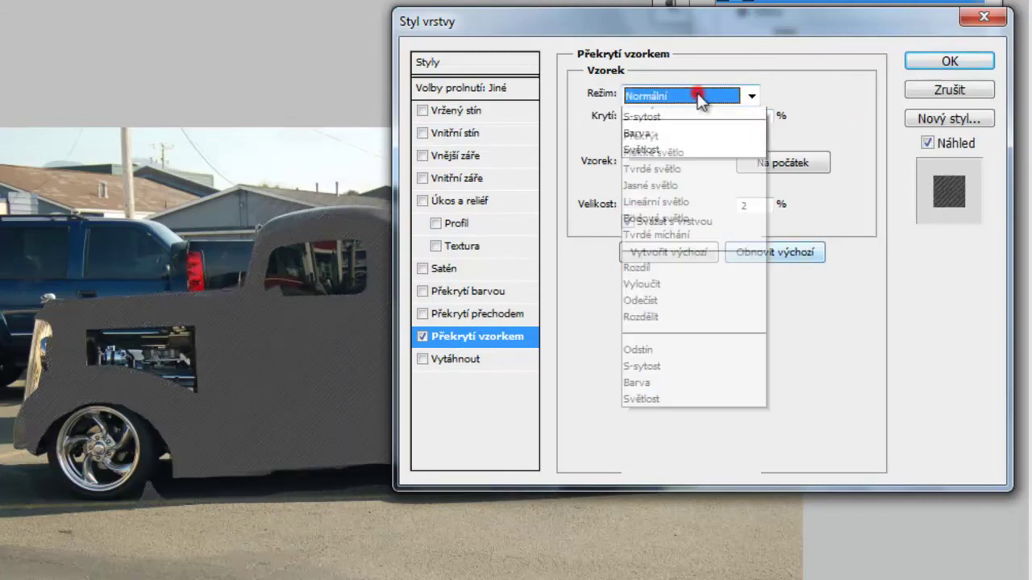
left_click(665, 362)
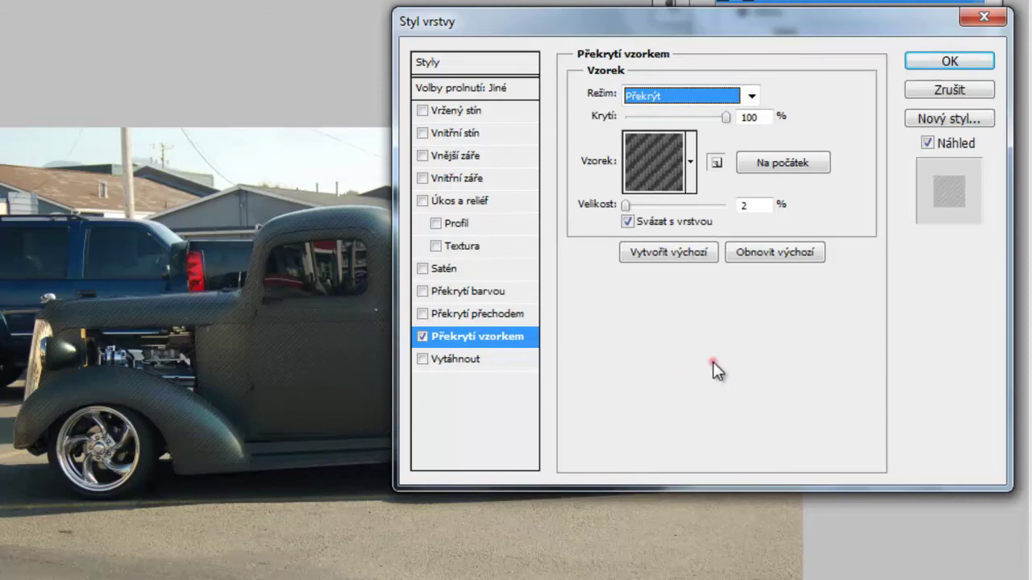
left_click(713, 362)
left_click(943, 61)
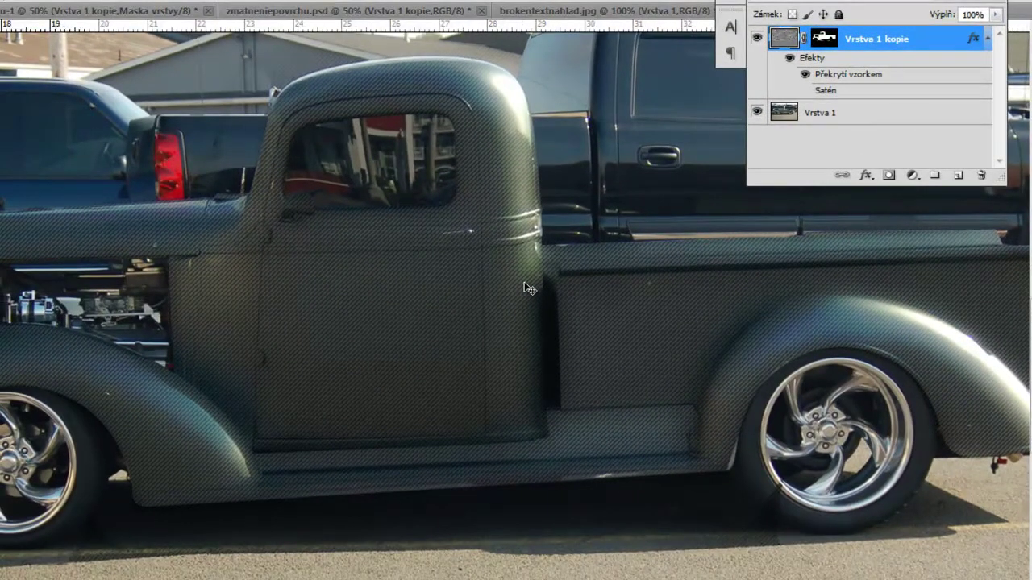
key("ctrl+plus")
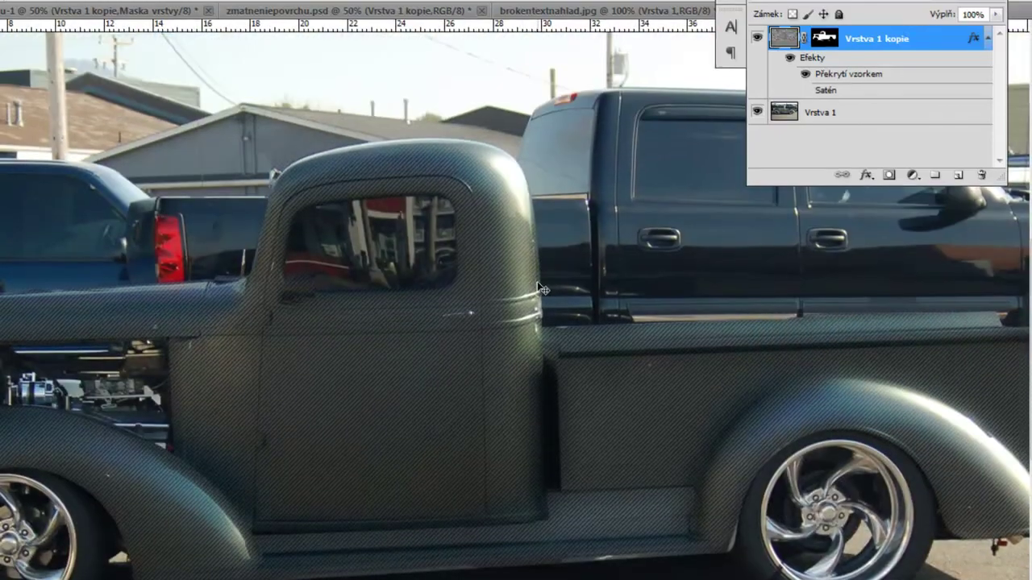